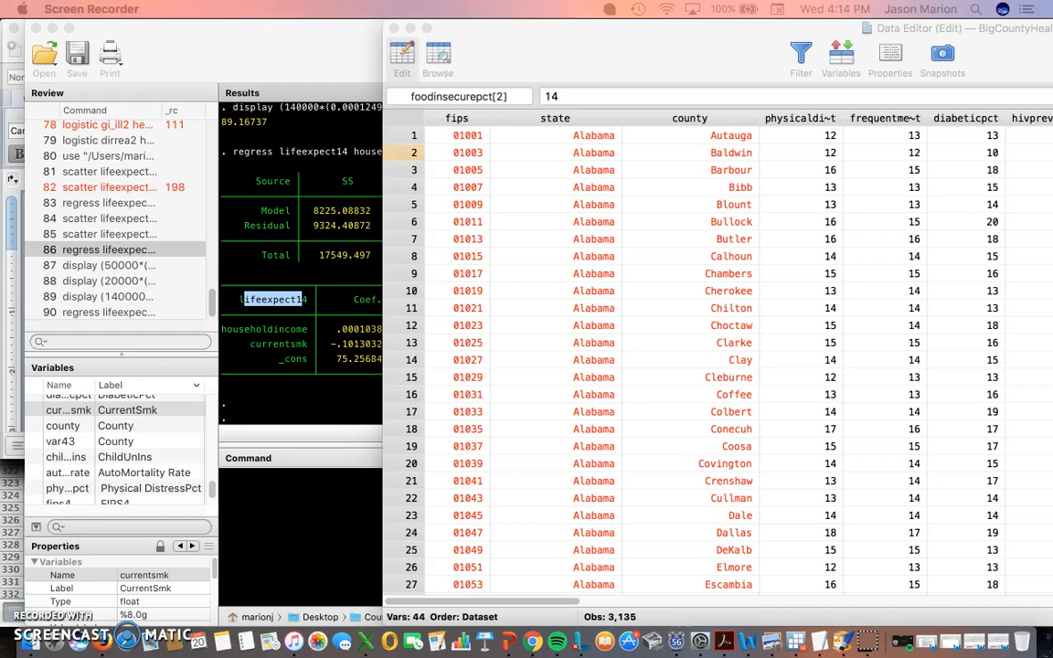
- Drag the Chrome window showing countyhealthrankings.org over the Stata Data Editor
{"action": "left_click_drag", "start_coordinate": [1052, 40], "coordinate": [647, 36]}
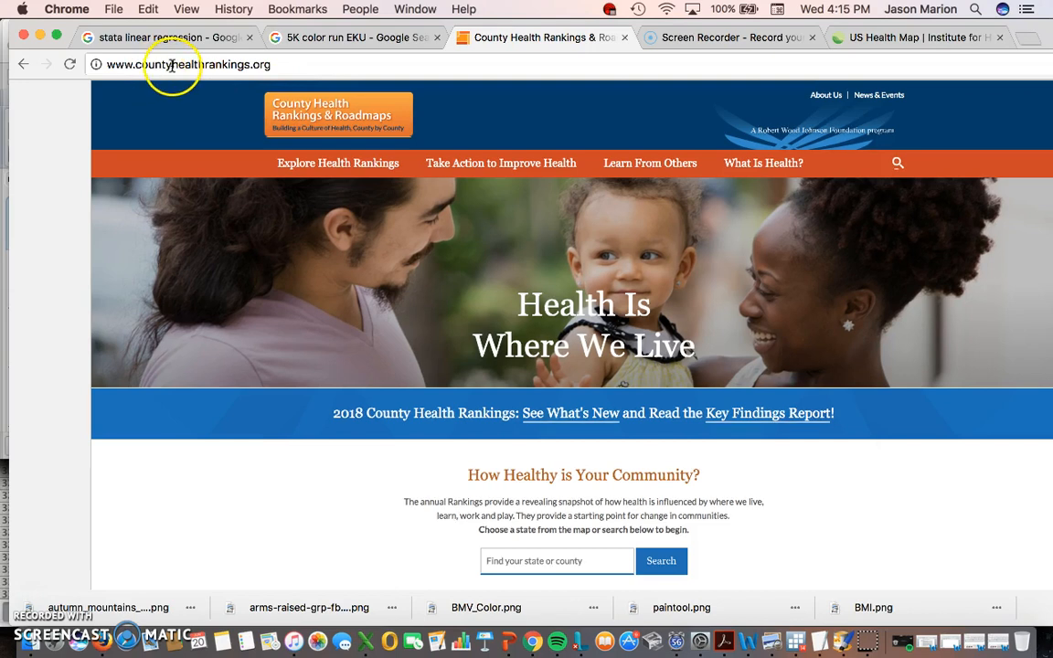
- Open the Explore Health Rankings page from the site's orange navigation bar
{"action": "left_click_drag", "start_coordinate": [171, 65], "coordinate": [271, 64]}
{"action": "left_click", "coordinate": [276, 64]}
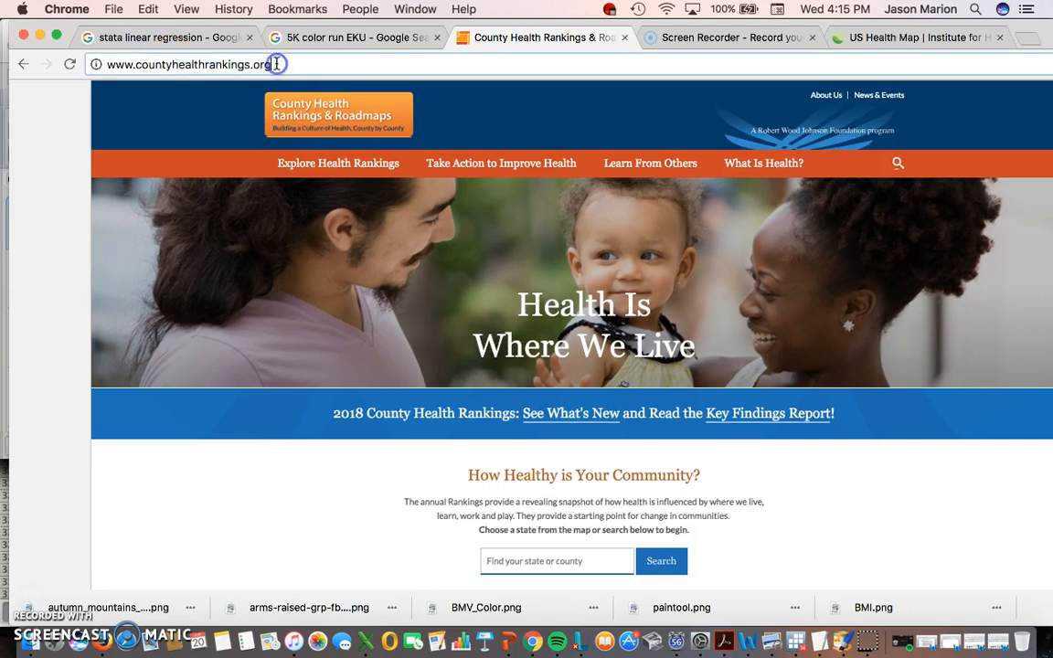
{"action": "left_click", "coordinate": [342, 172]}
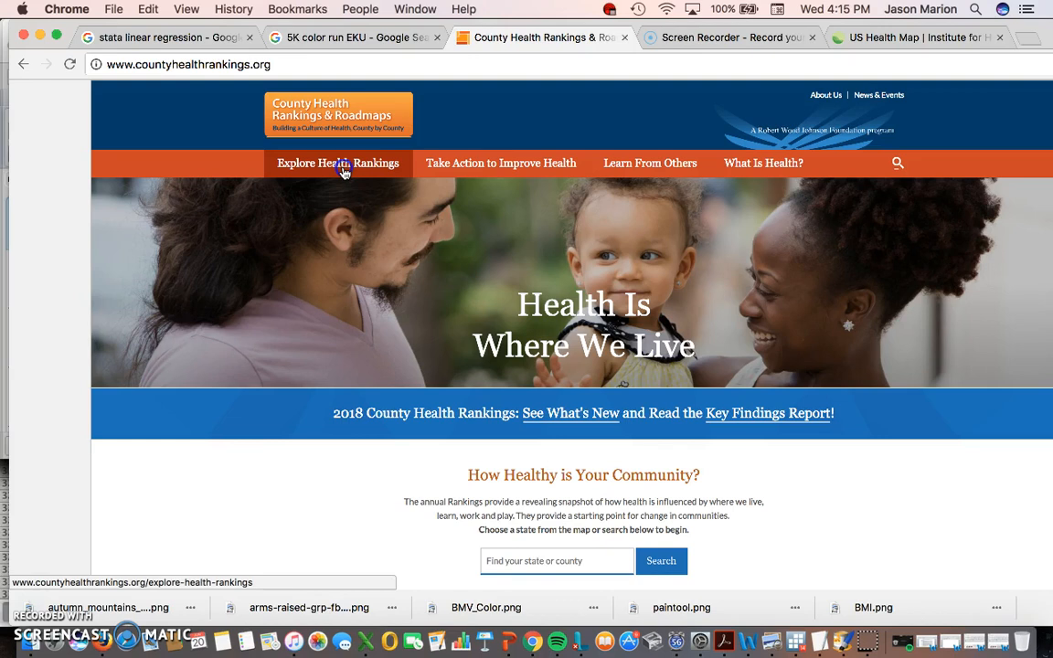
{"action": "left_click", "coordinate": [342, 172]}
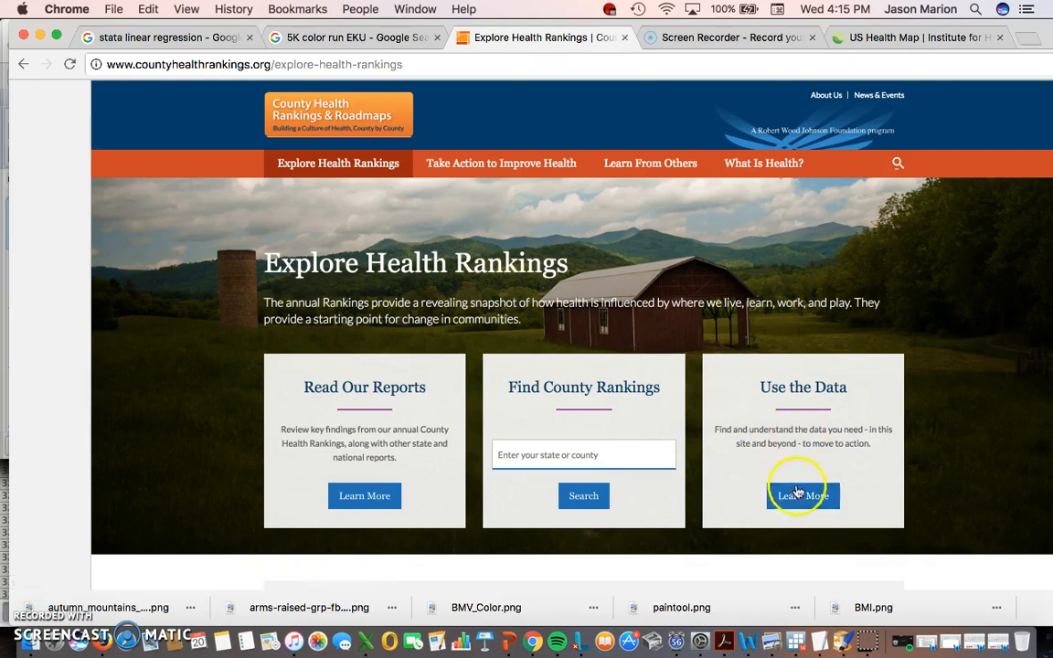
- Search Find County Rankings for 'Ows' and open the Owsley, KY 2018 snapshot
{"action": "scroll", "coordinate": [800, 498], "scroll_direction": "down", "scroll_amount": 3}
{"action": "scroll", "coordinate": [476, 416], "scroll_direction": "down", "scroll_amount": 3}
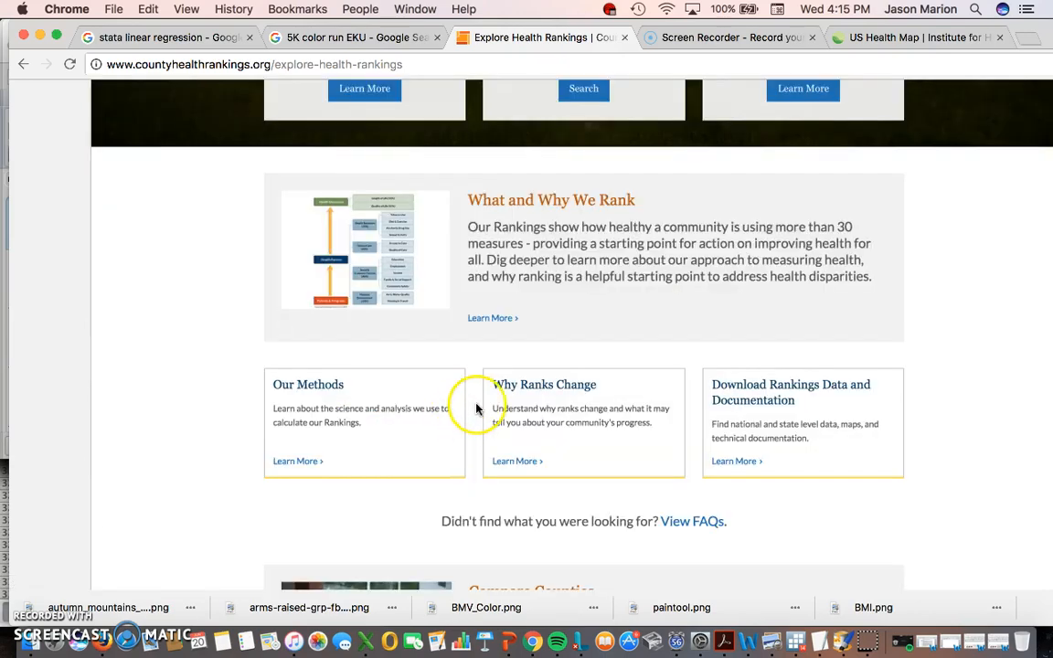
{"action": "scroll", "coordinate": [476, 409], "scroll_direction": "down", "scroll_amount": 2}
{"action": "scroll", "coordinate": [477, 407], "scroll_direction": "up", "scroll_amount": 10}
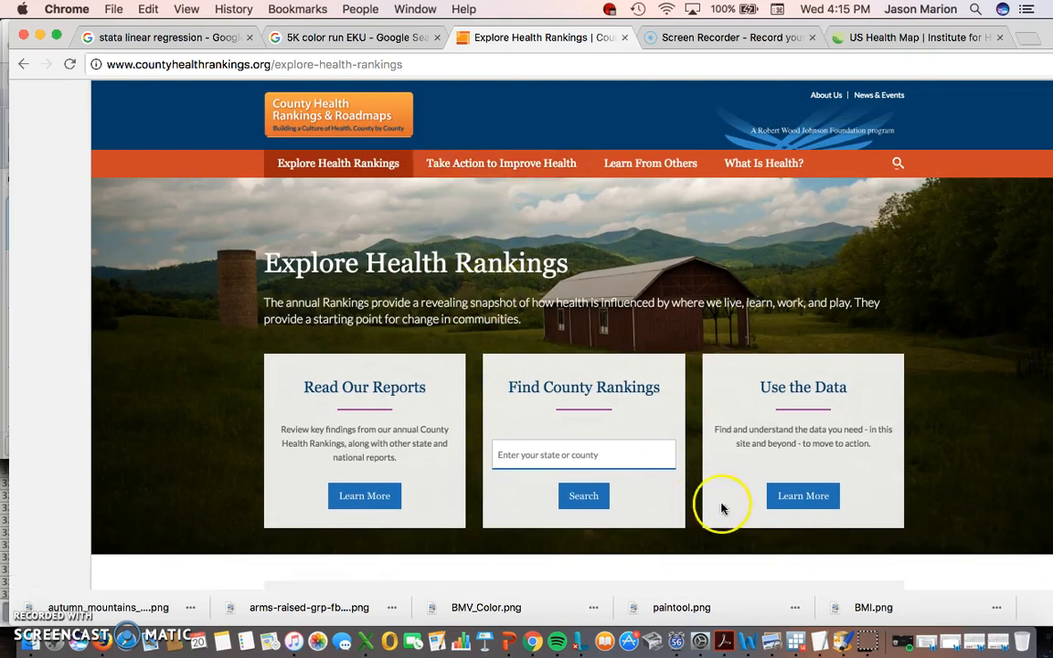
{"action": "left_click", "coordinate": [602, 449]}
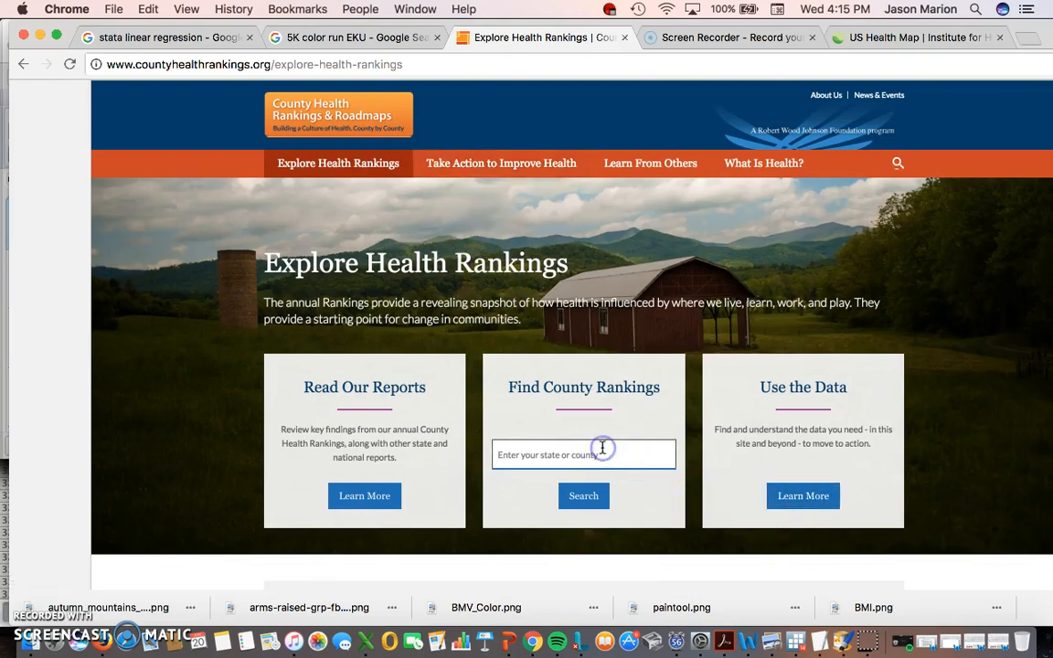
{"action": "type", "text": "Ows"}
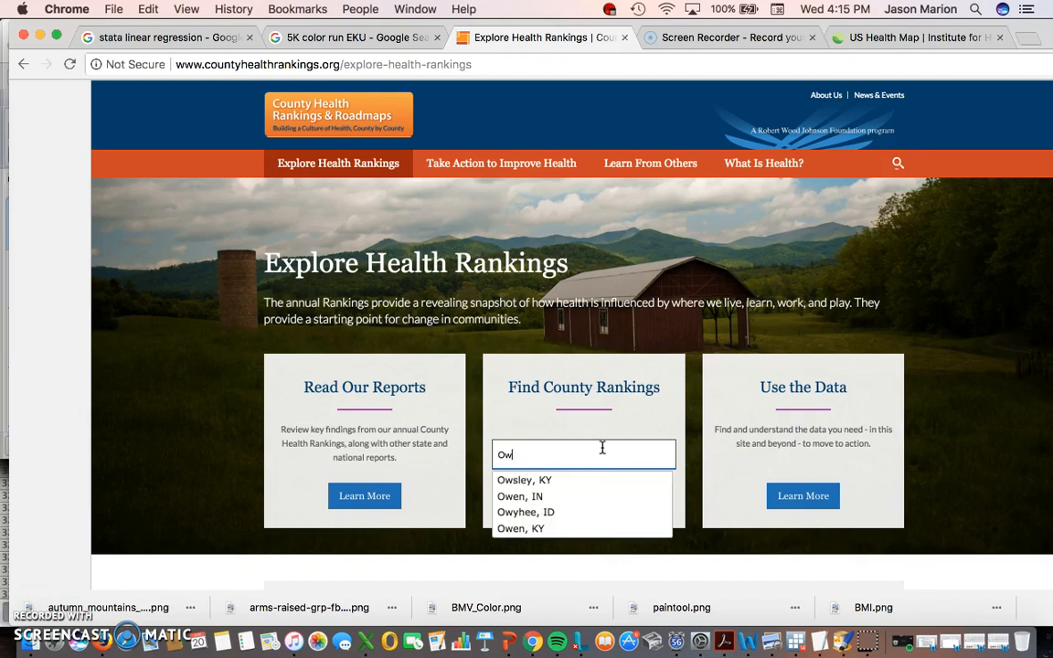
{"action": "left_click", "coordinate": [554, 478]}
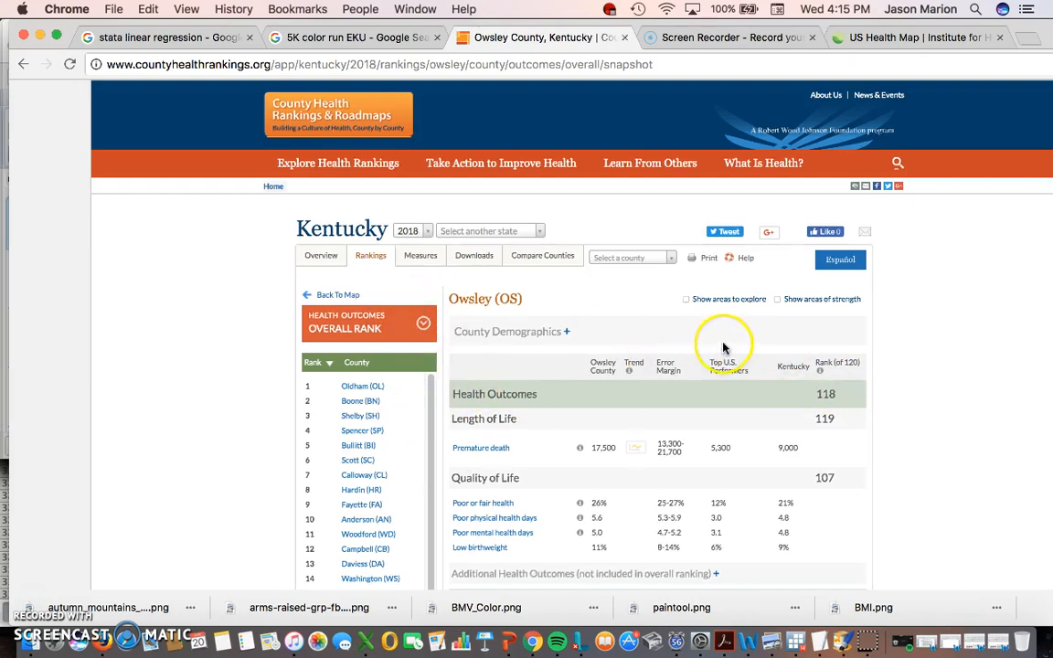
- Review Owsley's County Demographics table, then go back and open the Use the Data guide
{"action": "left_click", "coordinate": [642, 260]}
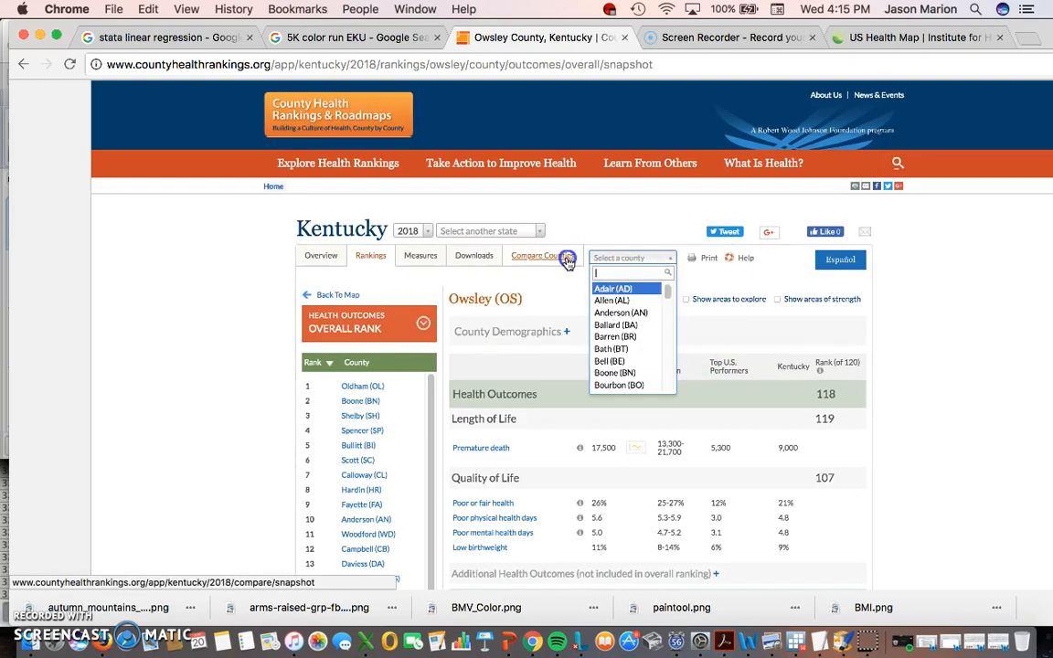
{"action": "left_click", "coordinate": [484, 333]}
{"action": "scroll", "coordinate": [549, 420], "scroll_direction": "down", "scroll_amount": 5}
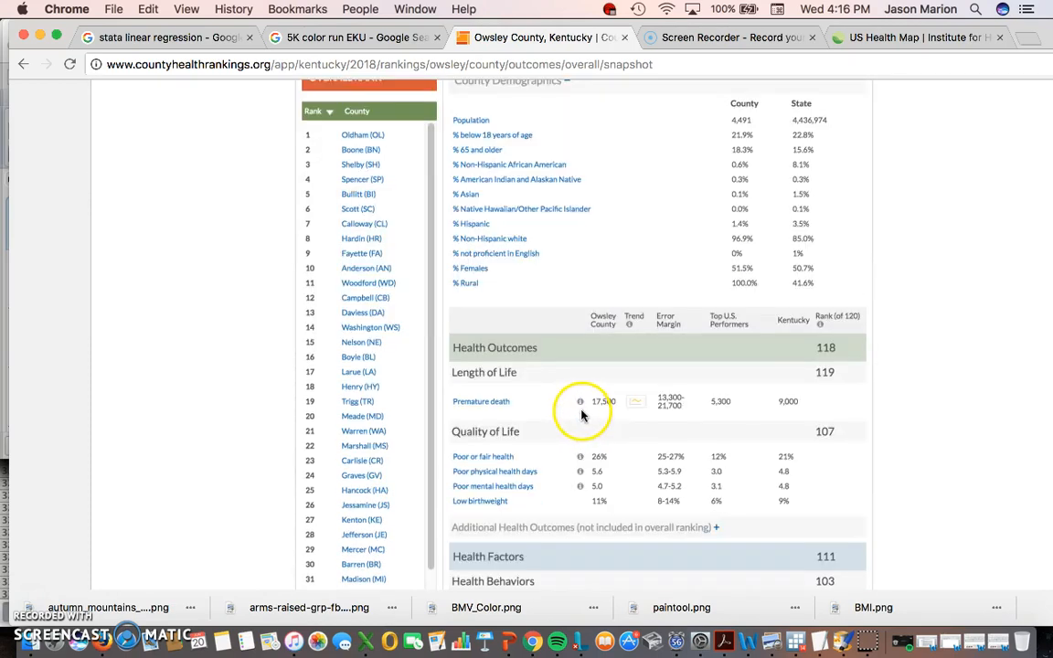
{"action": "scroll", "coordinate": [577, 416], "scroll_direction": "down", "scroll_amount": 5}
{"action": "scroll", "coordinate": [583, 413], "scroll_direction": "up", "scroll_amount": 10}
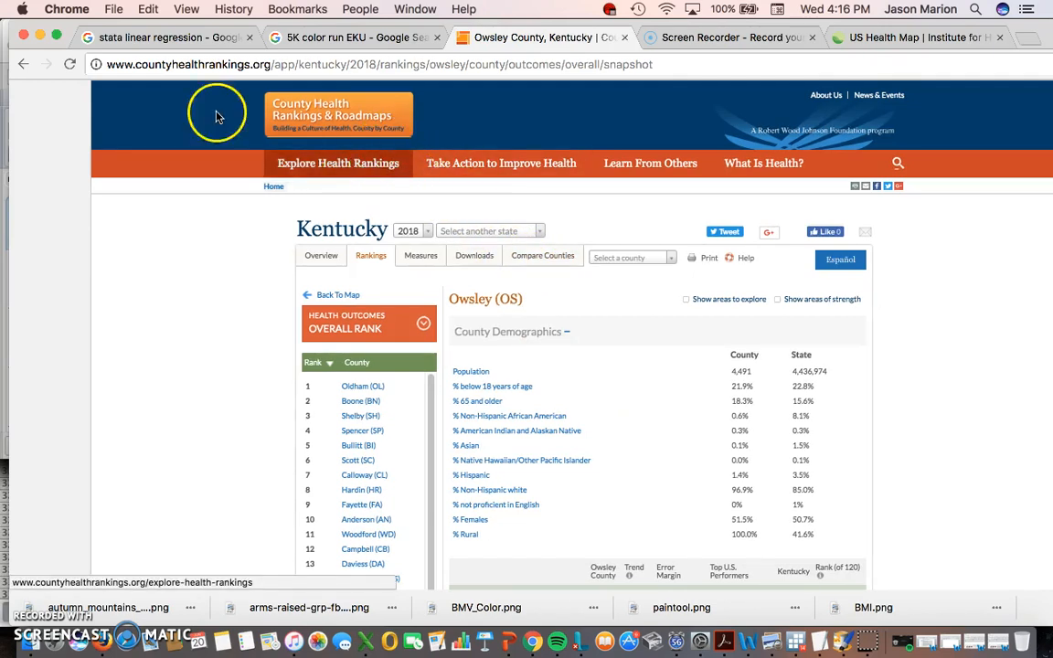
{"action": "left_click", "coordinate": [25, 64]}
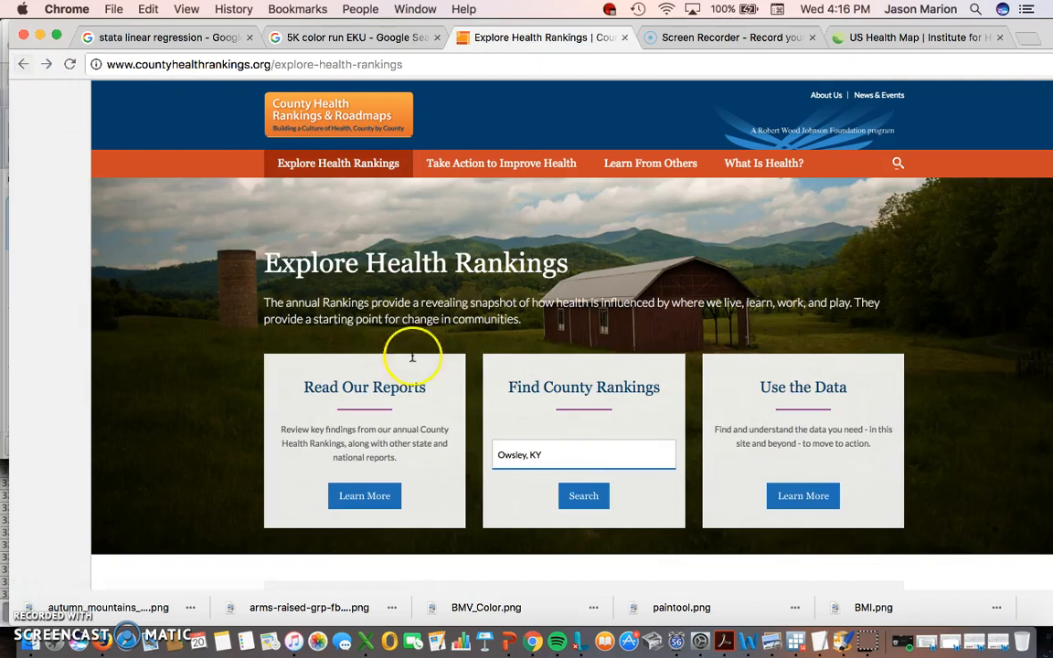
{"action": "left_click", "coordinate": [783, 502]}
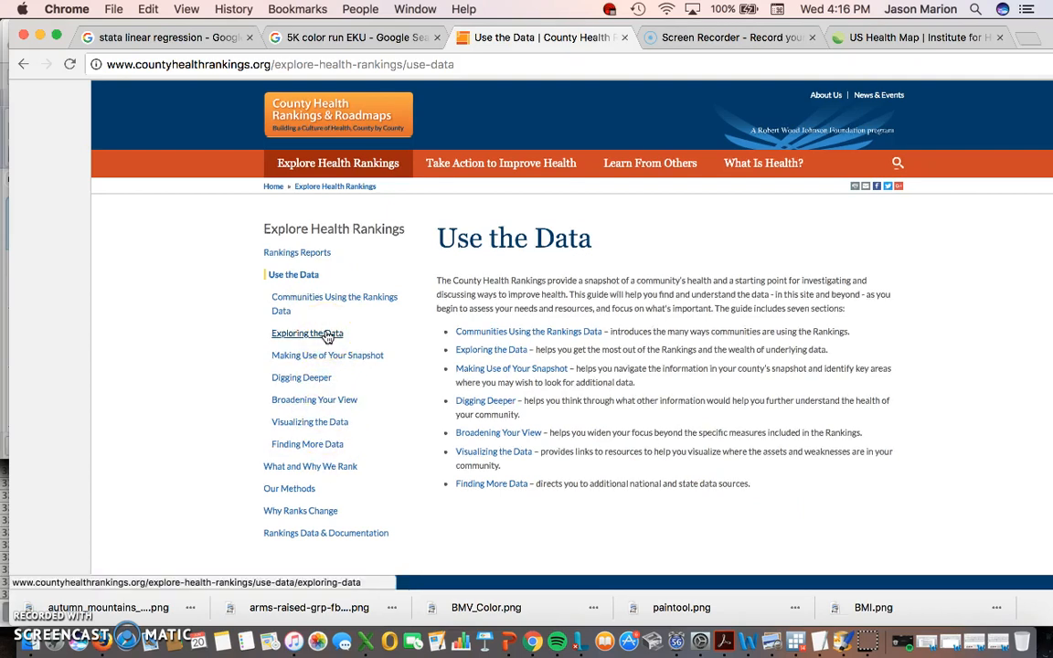
- Switch to the US Health Map tab and look through its 2012 female mortality map
{"action": "left_click", "coordinate": [883, 38]}
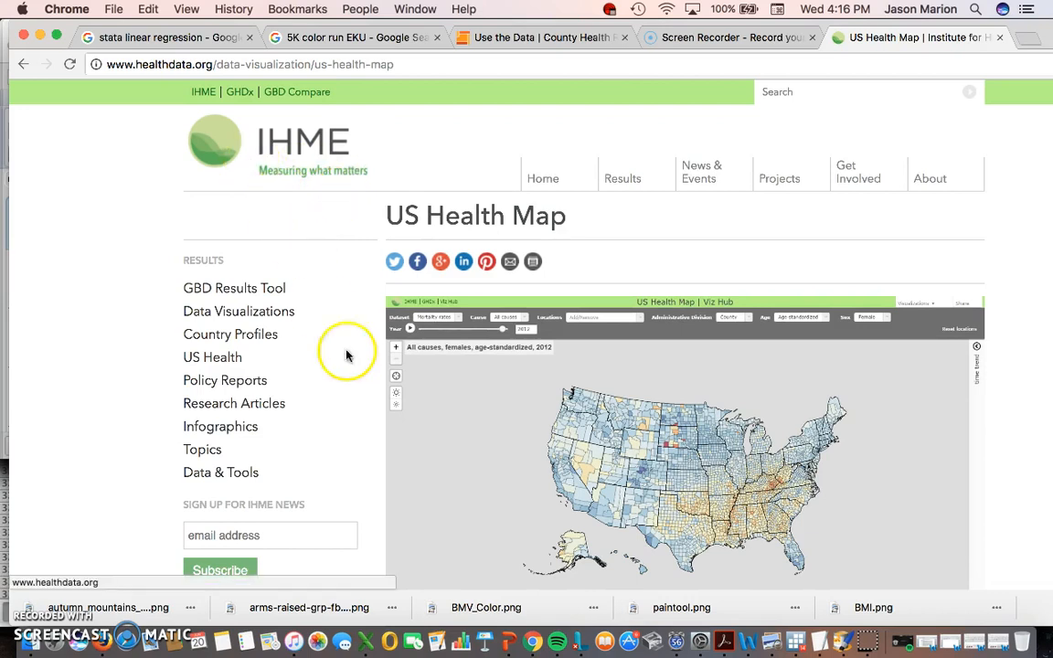
{"action": "scroll", "coordinate": [376, 392], "scroll_direction": "down", "scroll_amount": 3}
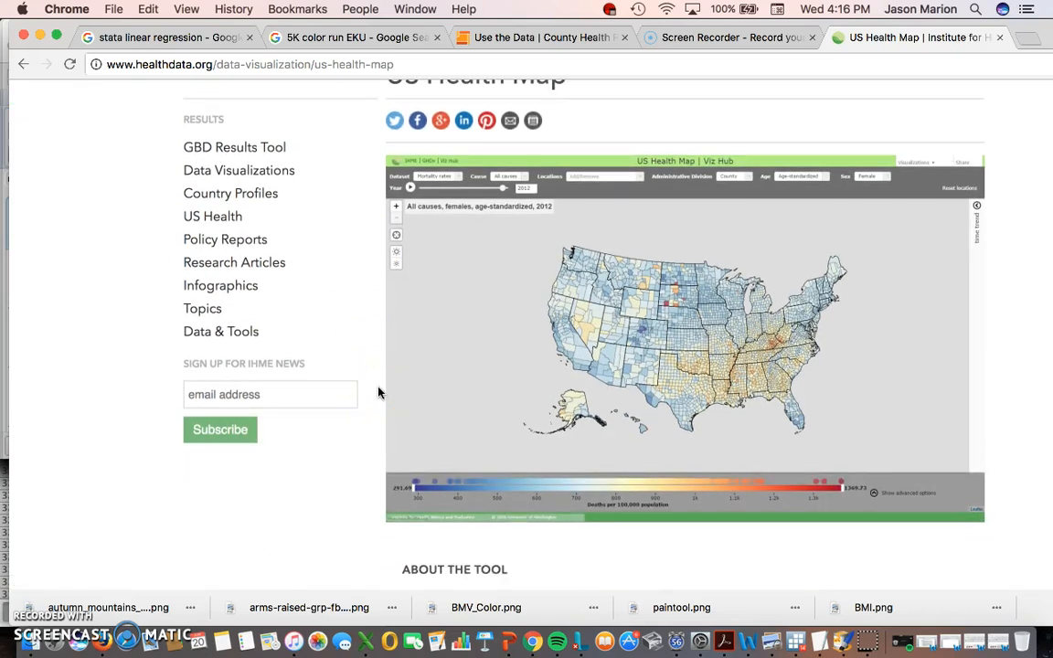
{"action": "scroll", "coordinate": [347, 375], "scroll_direction": "down", "scroll_amount": 1}
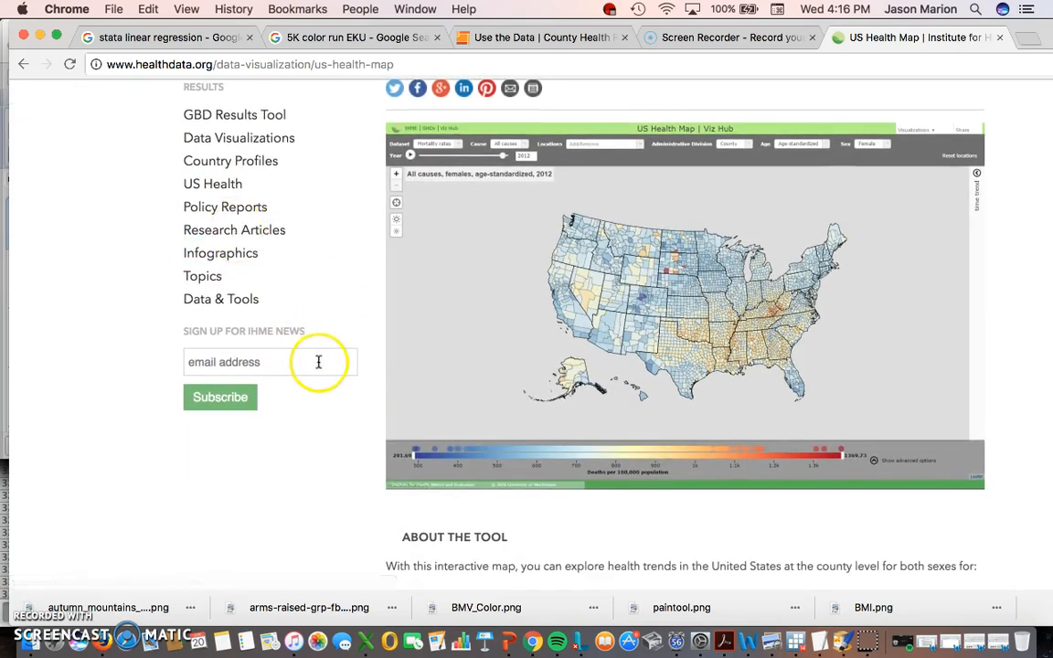
{"action": "scroll", "coordinate": [320, 361], "scroll_direction": "down", "scroll_amount": 3}
{"action": "scroll", "coordinate": [323, 357], "scroll_direction": "up", "scroll_amount": 7}
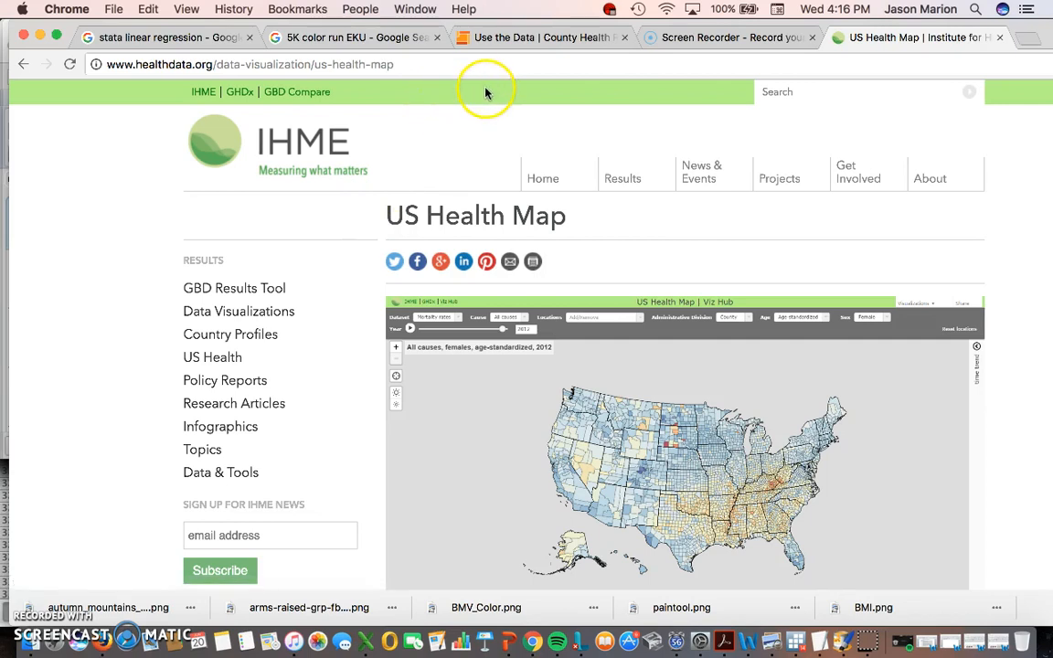
- Bring the Data Editor back to the front, shift it left, and select the fips and state columns
{"action": "left_click", "coordinate": [793, 642]}
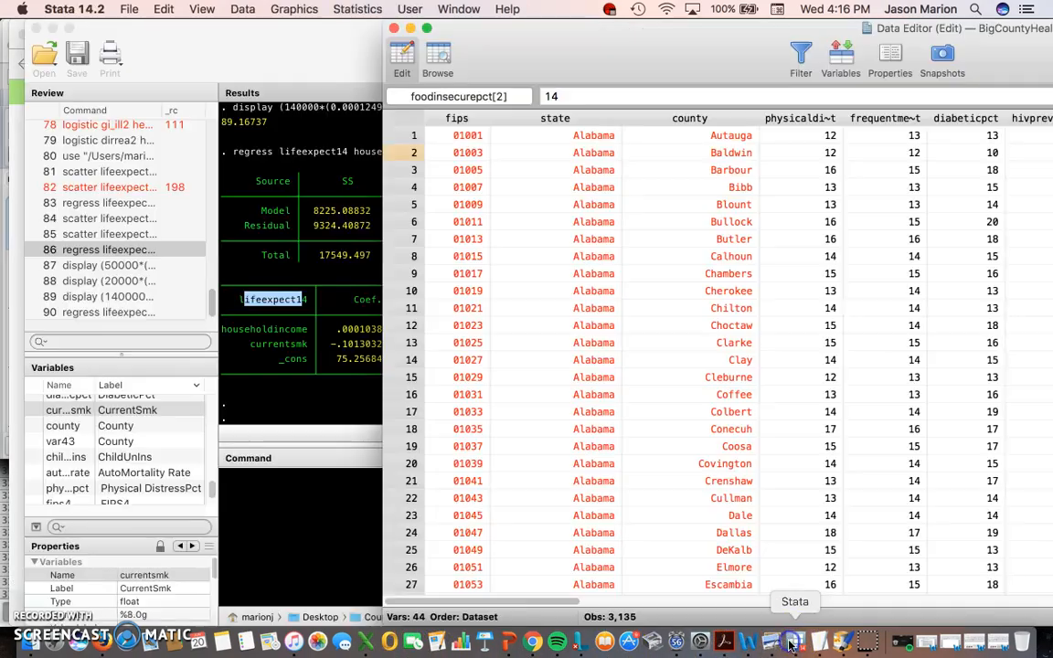
{"action": "left_click_drag", "start_coordinate": [568, 64], "coordinate": [383, 19]}
{"action": "left_click", "coordinate": [271, 122]}
{"action": "left_click_drag", "start_coordinate": [271, 122], "coordinate": [482, 121]}
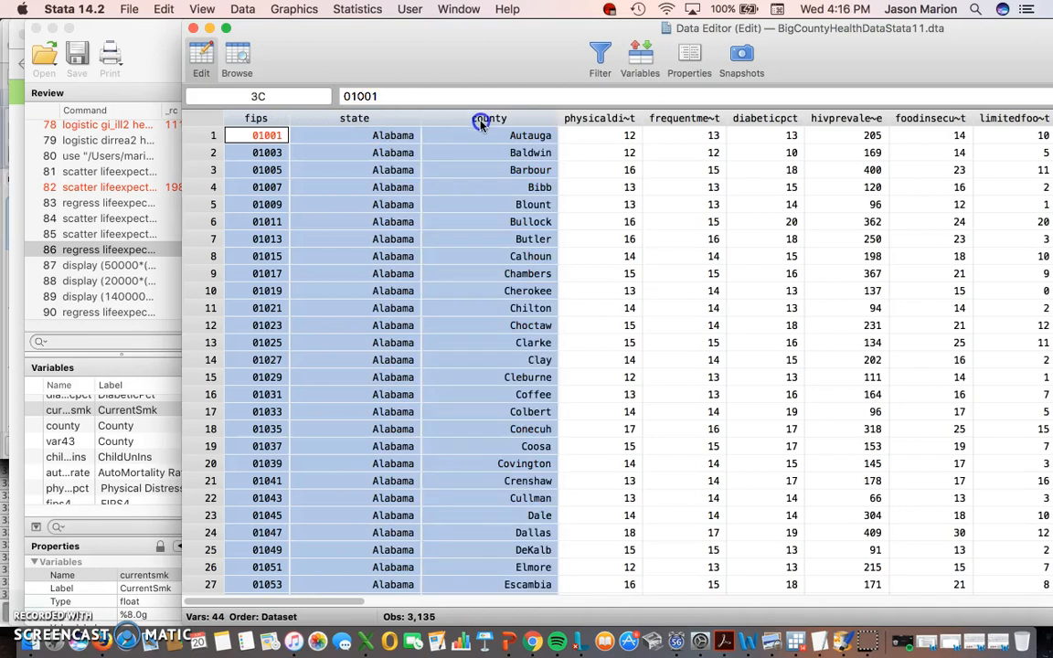
{"action": "left_click", "coordinate": [299, 151]}
{"action": "left_click_drag", "start_coordinate": [260, 122], "coordinate": [477, 119]}
{"action": "left_click", "coordinate": [275, 126]}
- Select the fips through county columns, then the first fips code 01001 and the fips column
{"action": "left_click_drag", "start_coordinate": [477, 115], "coordinate": [281, 120]}
{"action": "left_click", "coordinate": [277, 120]}
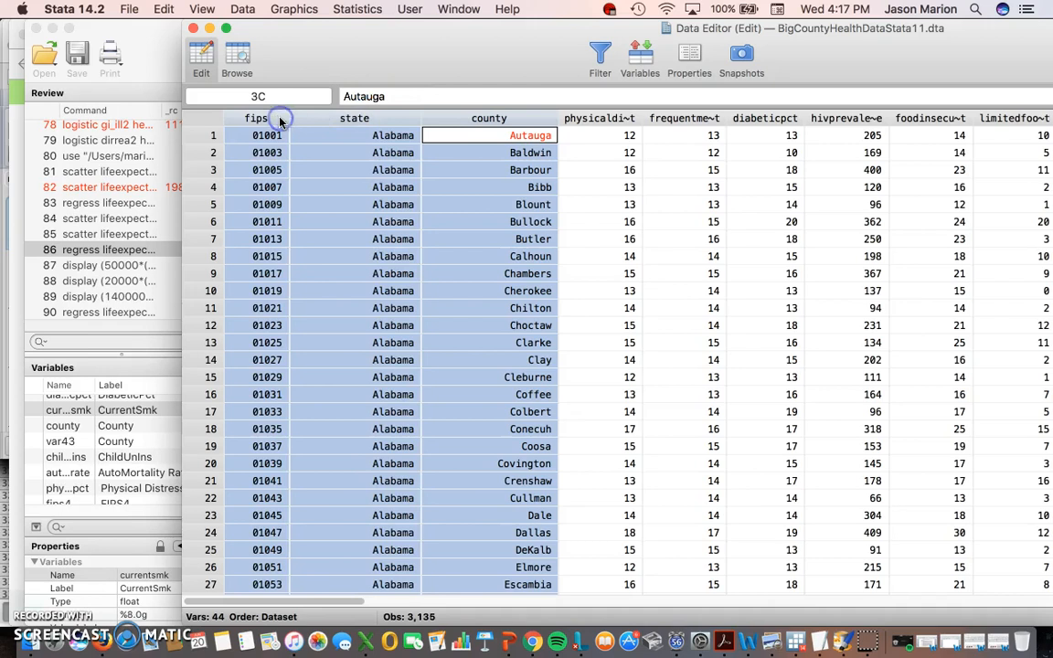
{"action": "left_click", "coordinate": [490, 120]}
{"action": "left_click_drag", "start_coordinate": [493, 119], "coordinate": [277, 115]}
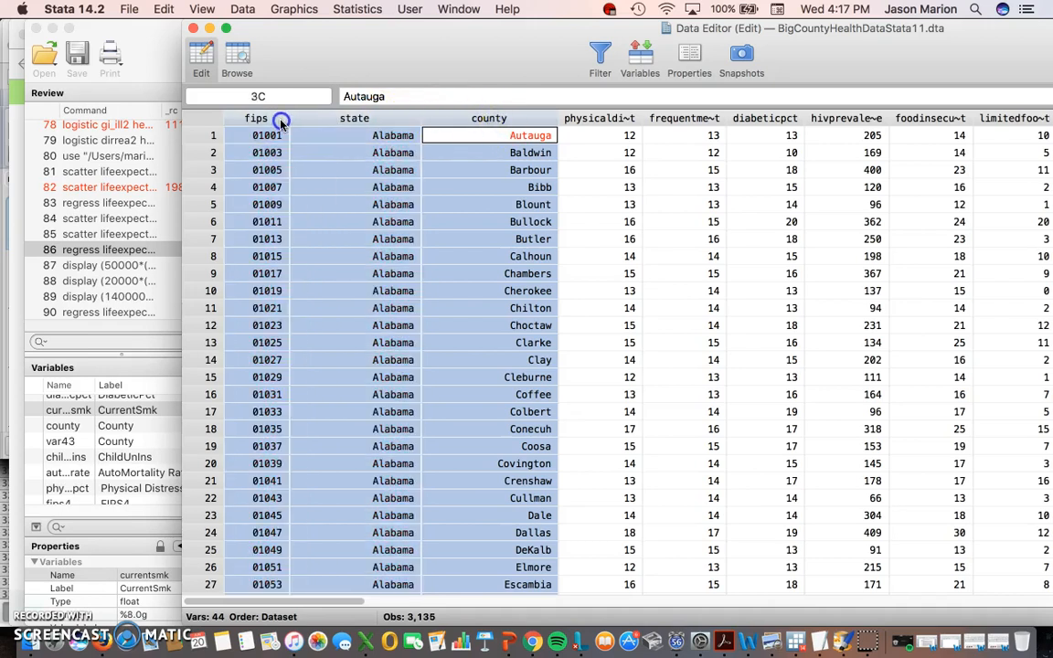
{"action": "left_click", "coordinate": [325, 139]}
{"action": "left_click", "coordinate": [265, 137]}
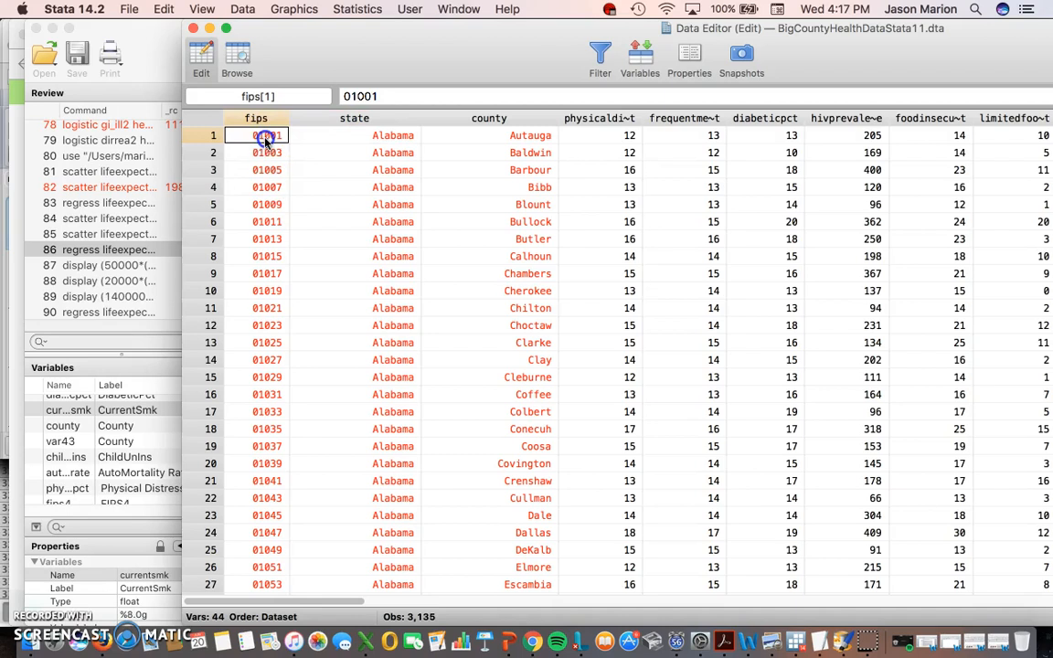
{"action": "left_click", "coordinate": [267, 121]}
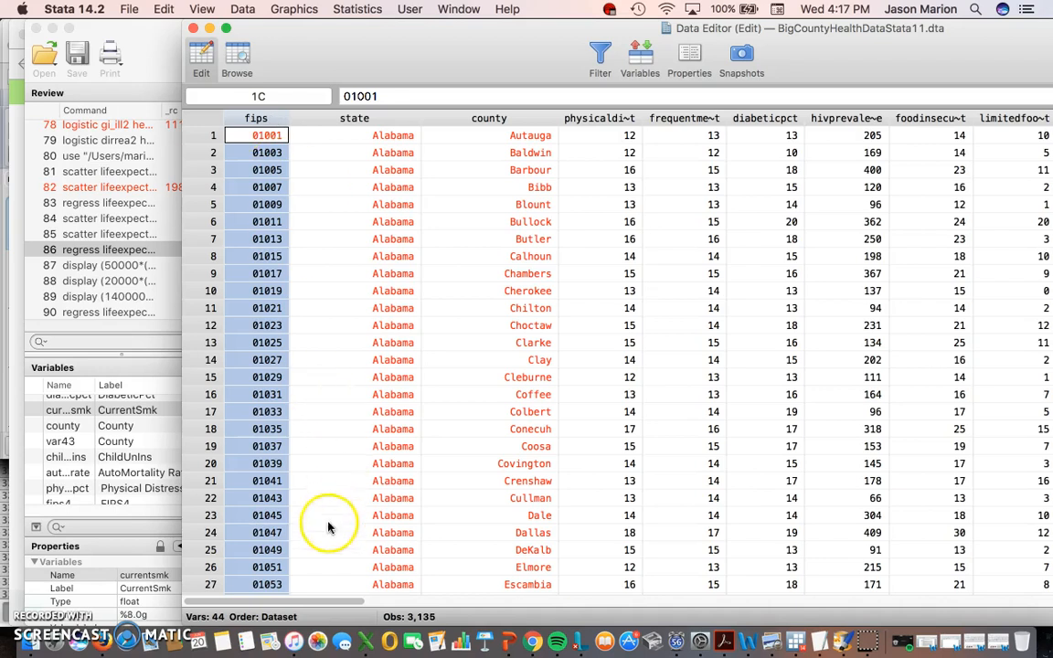
- Select fips, state and county together, then row 1's code 01001 and first physicaldistresspct value
{"action": "left_click", "coordinate": [363, 331]}
{"action": "left_click_drag", "start_coordinate": [271, 121], "coordinate": [474, 119]}
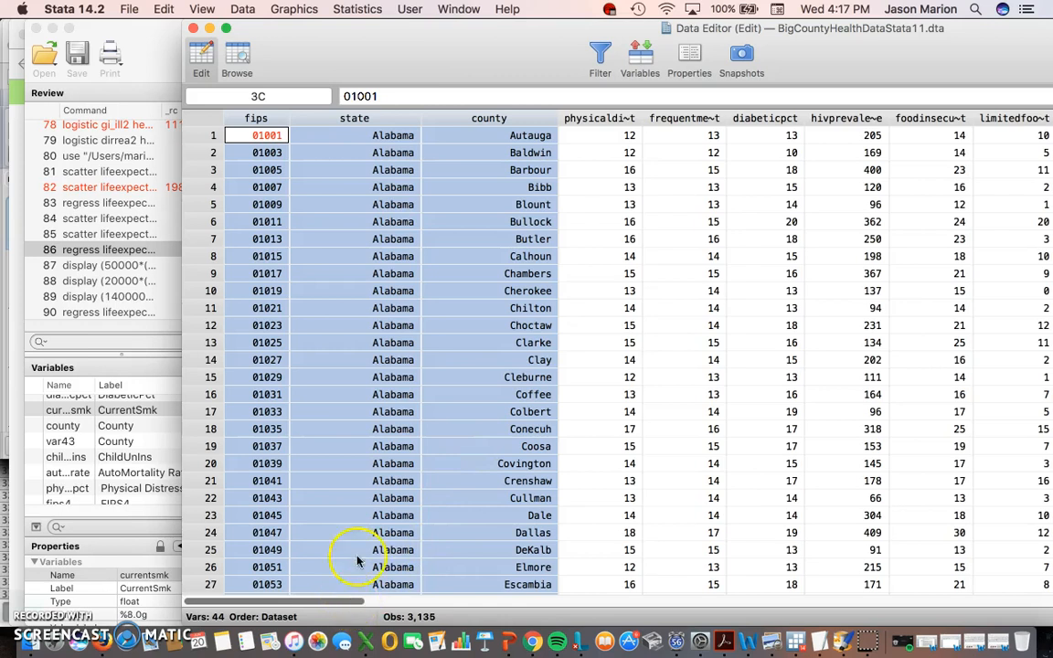
{"action": "left_click", "coordinate": [429, 377]}
{"action": "left_click_drag", "start_coordinate": [259, 135], "coordinate": [464, 135]}
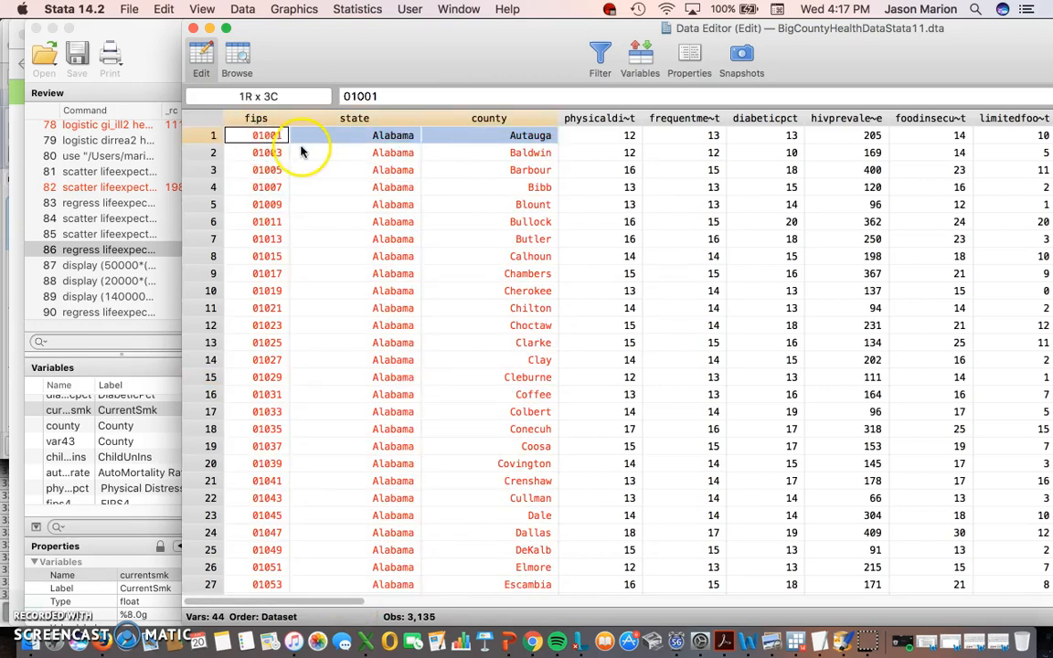
{"action": "left_click", "coordinate": [275, 136]}
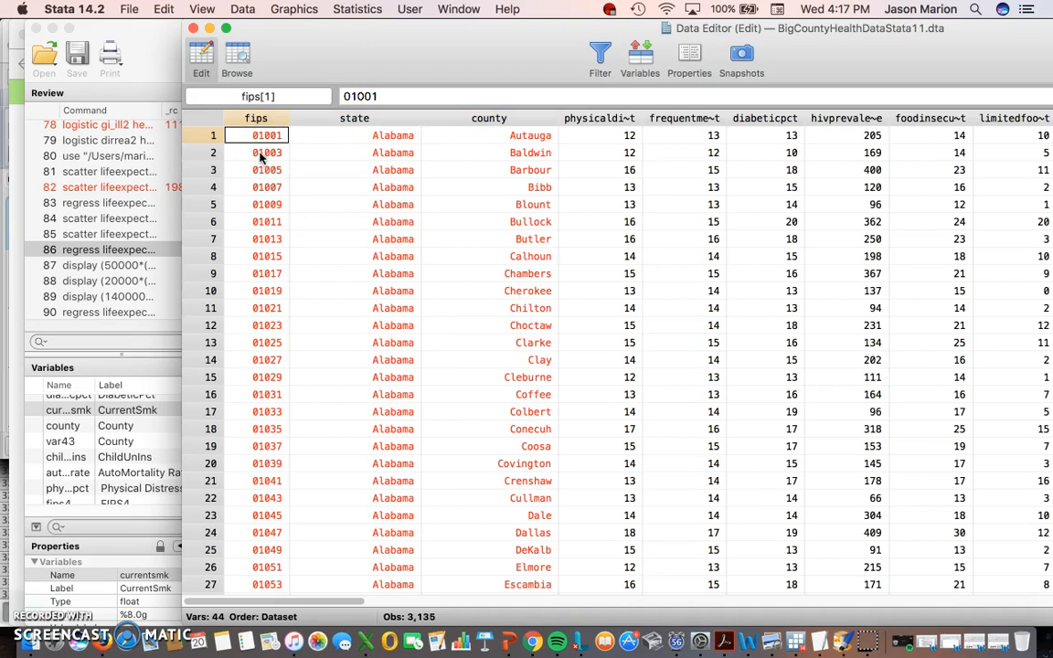
{"action": "left_click", "coordinate": [274, 143]}
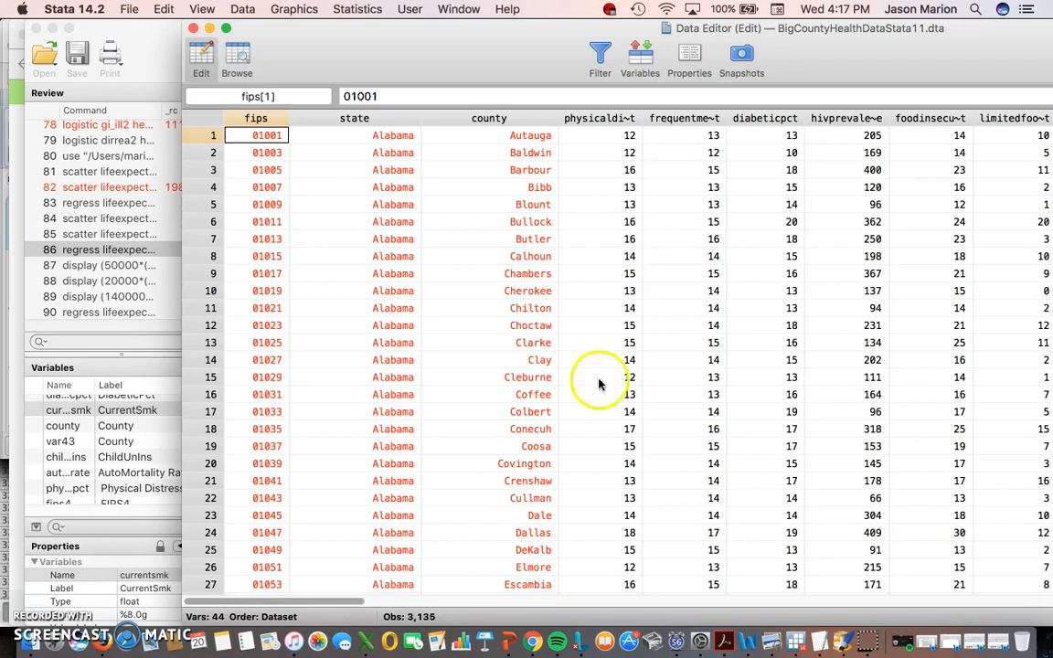
{"action": "left_click", "coordinate": [615, 135]}
- Select physicaldistresspct rows 1–4, then move the Data Editor left to reveal the Review and Variables panes
{"action": "left_click", "coordinate": [618, 153]}
{"action": "left_click", "coordinate": [622, 135]}
{"action": "left_click", "coordinate": [620, 152]}
{"action": "left_click", "coordinate": [618, 138]}
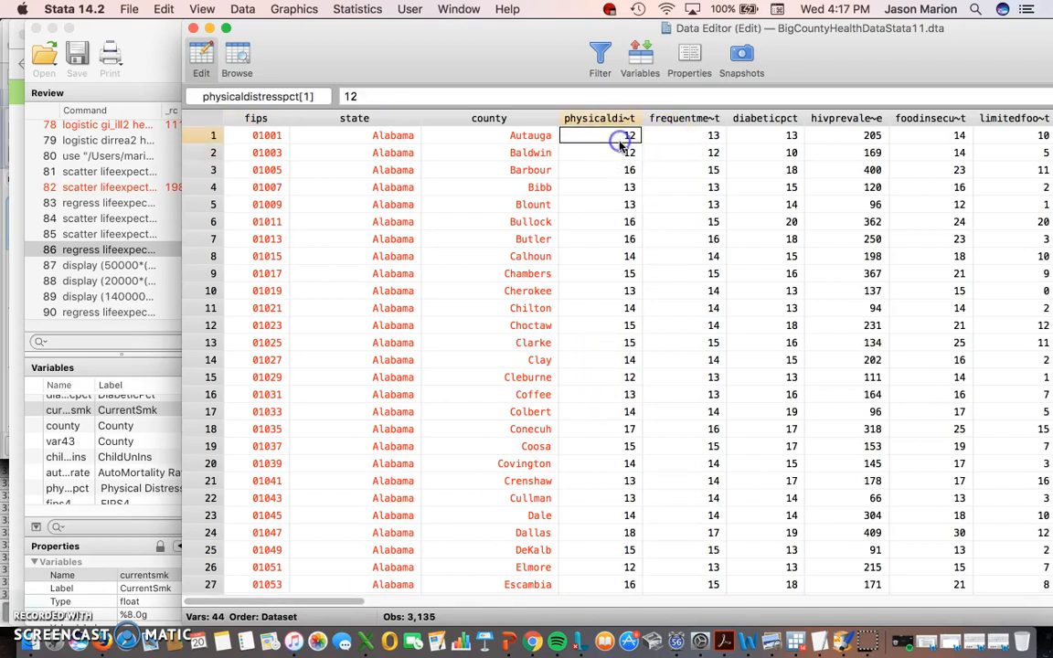
{"action": "mouse_move", "coordinate": [607, 138]}
{"action": "left_mouse_down"}
{"action": "mouse_move", "coordinate": [621, 214]}
{"action": "mouse_move", "coordinate": [620, 140]}
{"action": "left_mouse_up"}
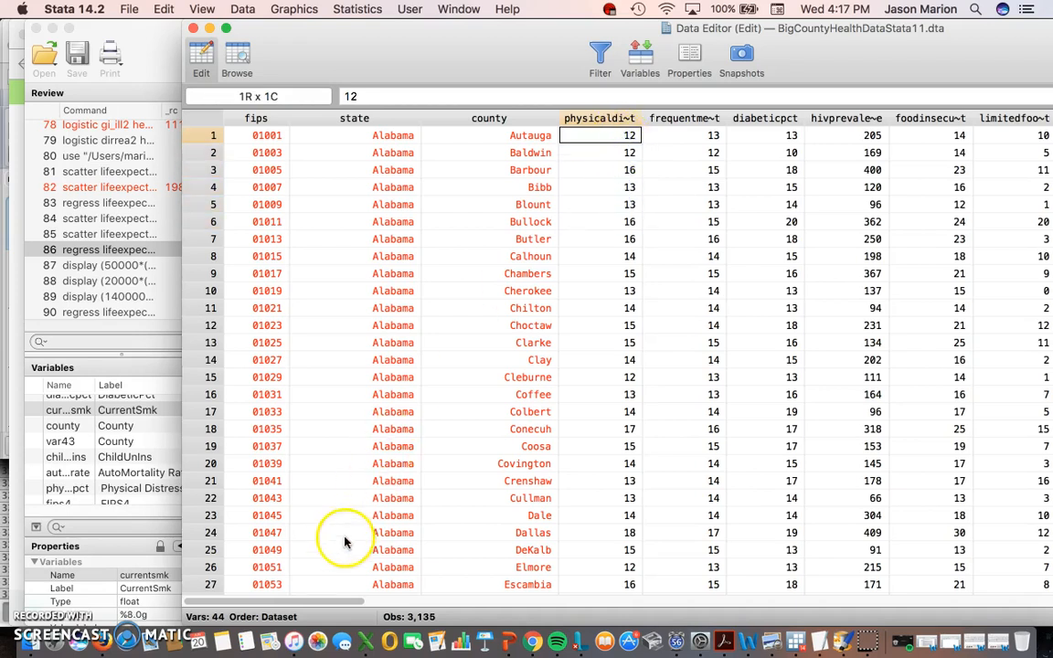
{"action": "left_click_drag", "start_coordinate": [331, 604], "coordinate": [332, 603]}
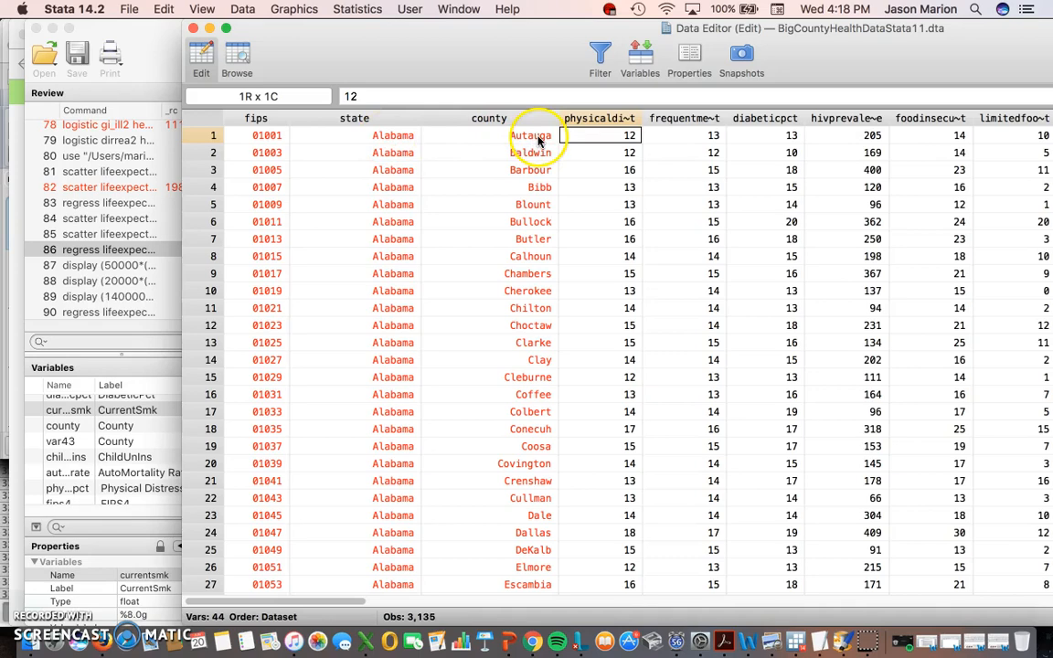
{"action": "left_click_drag", "start_coordinate": [416, 73], "coordinate": [281, 46]}
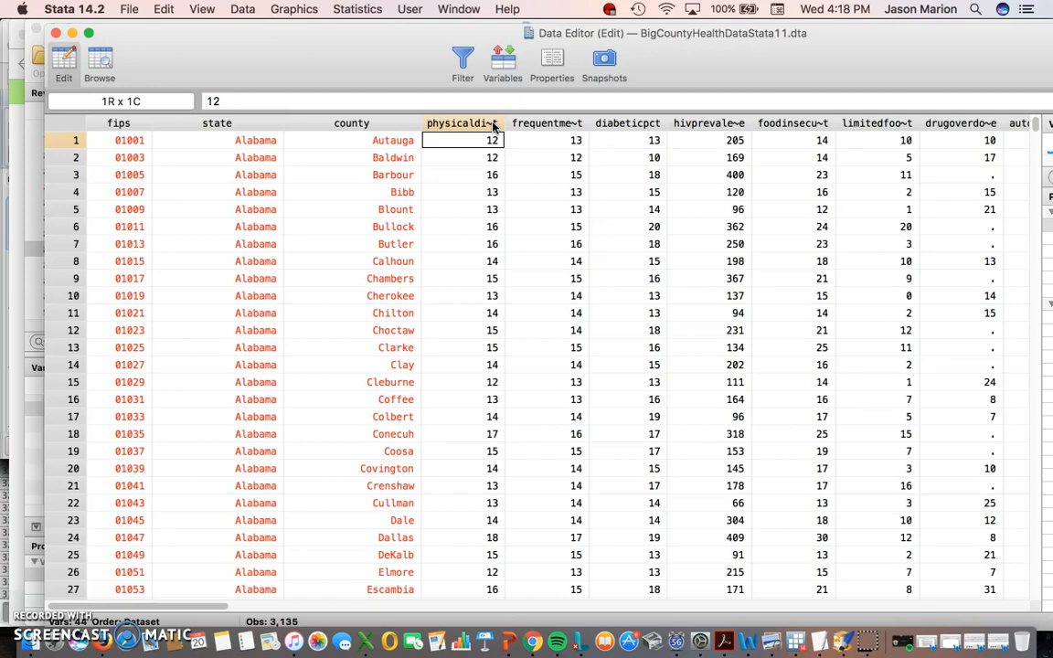
- Maximize the Data Editor and reveal the full physicaldistresspct variable name
{"action": "double_click", "coordinate": [322, 44]}
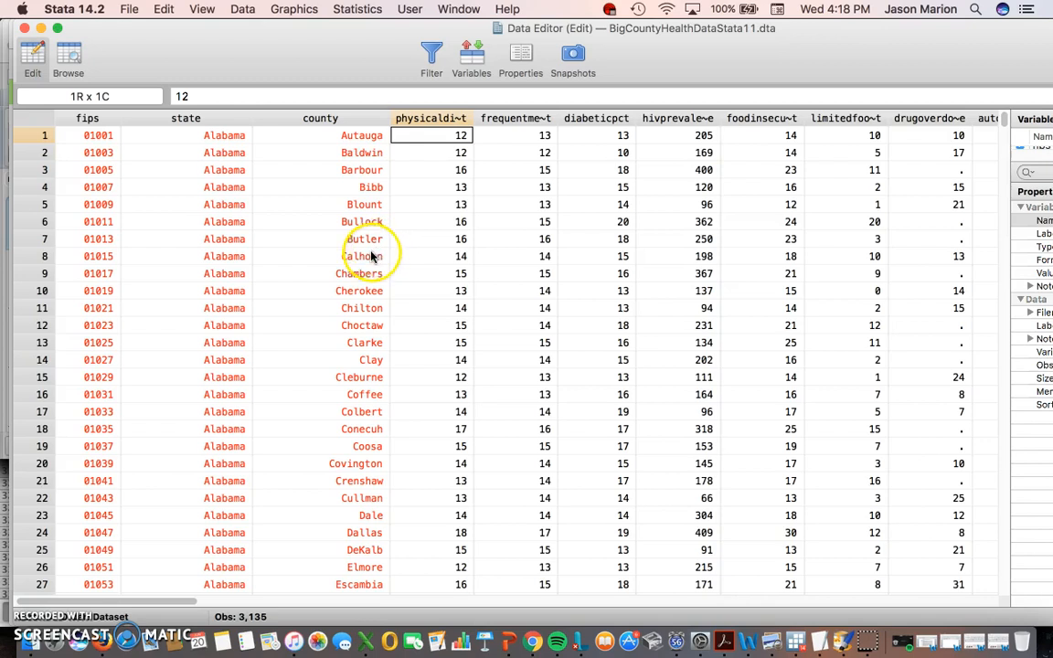
{"action": "left_click", "coordinate": [439, 137]}
{"action": "left_click", "coordinate": [438, 138]}
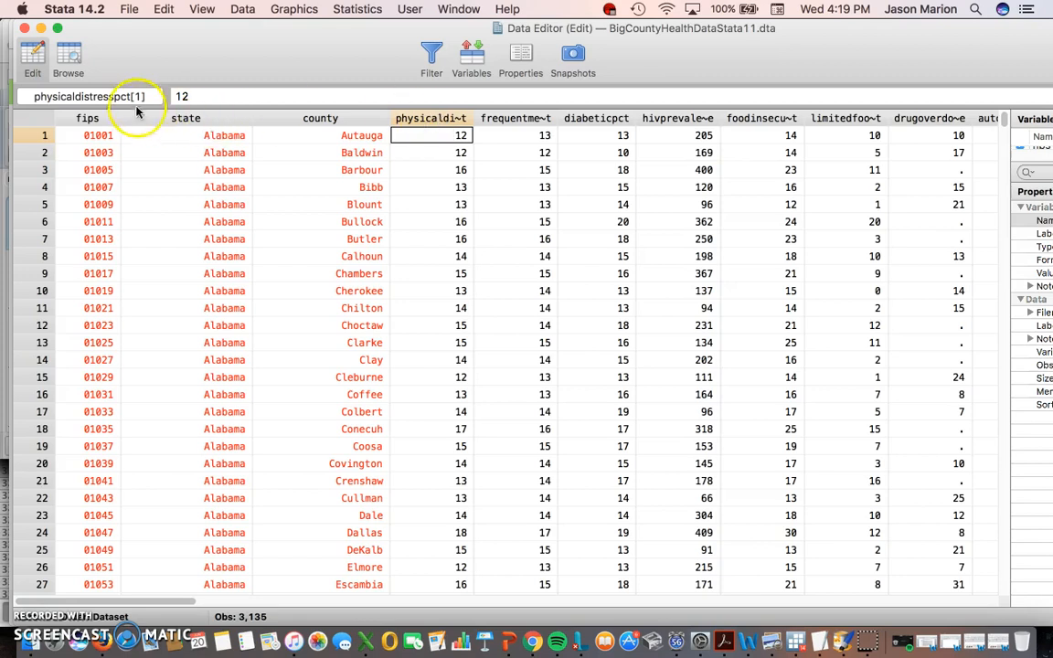
{"action": "left_click_drag", "start_coordinate": [34, 96], "coordinate": [133, 97]}
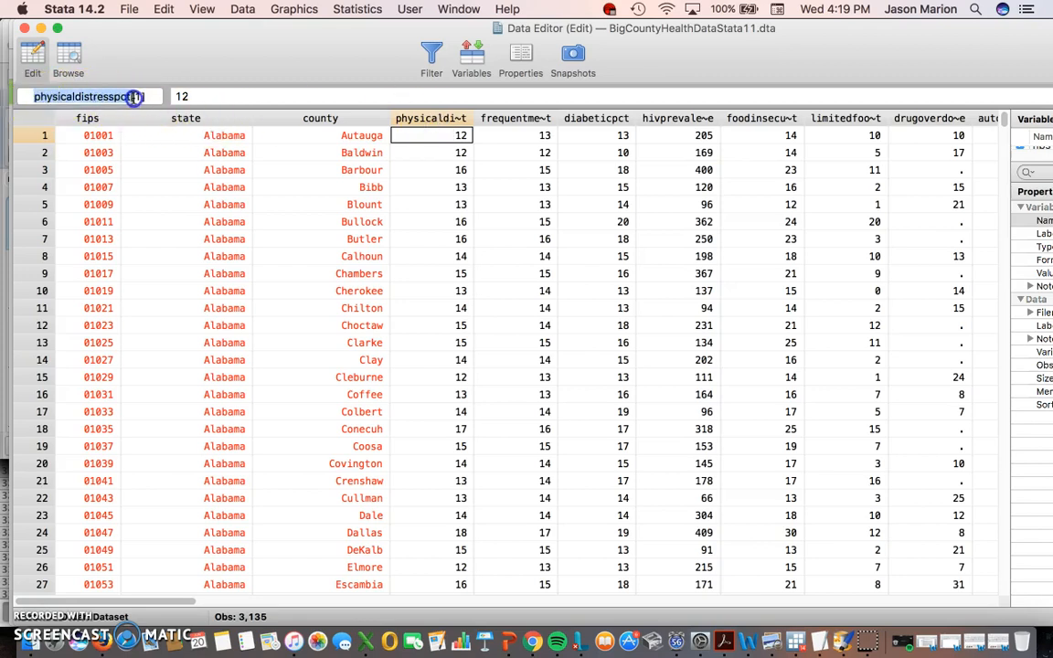
{"action": "left_click", "coordinate": [430, 119]}
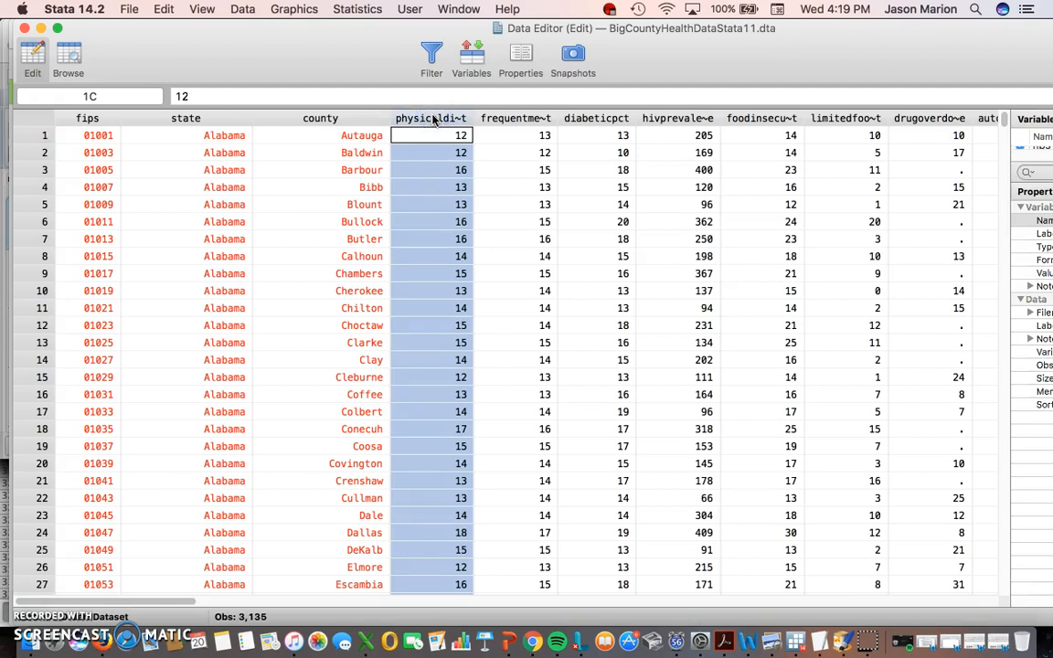
{"action": "left_click", "coordinate": [428, 123]}
- Select the frequent mental distress, diabeticpct and HIV prevalence columns
{"action": "left_click", "coordinate": [487, 123]}
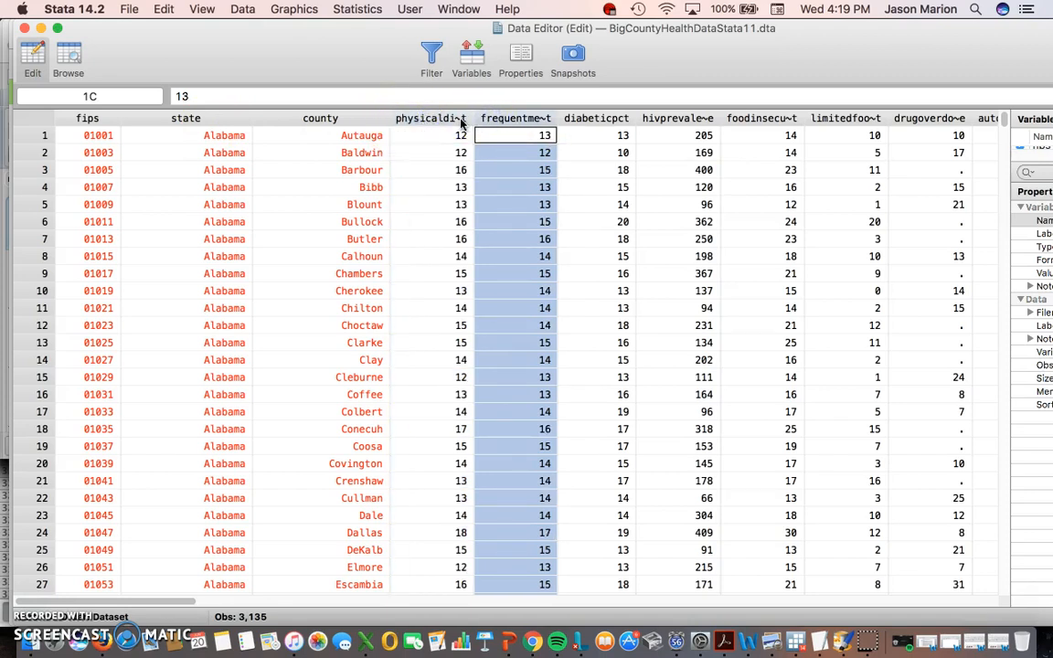
{"action": "left_click", "coordinate": [502, 124]}
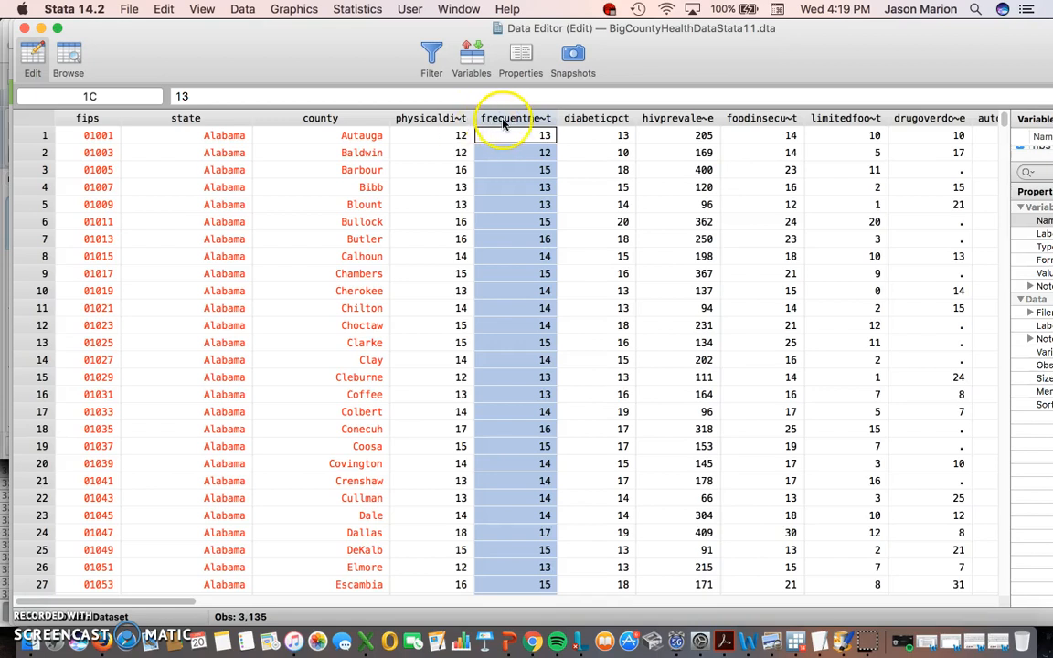
{"action": "left_click", "coordinate": [454, 123]}
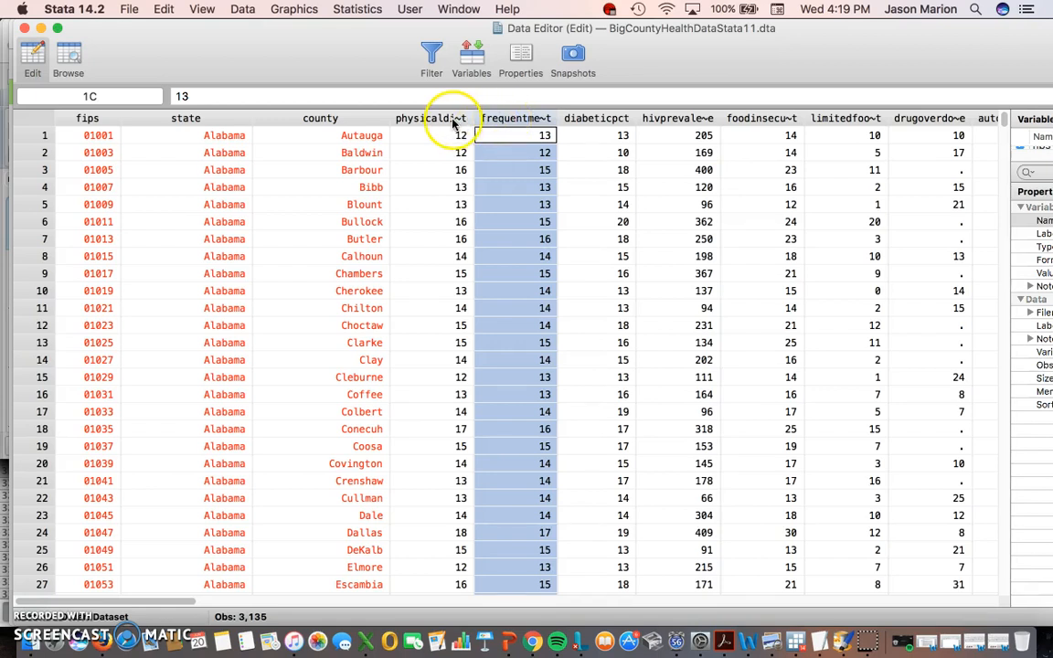
{"action": "left_click", "coordinate": [457, 121]}
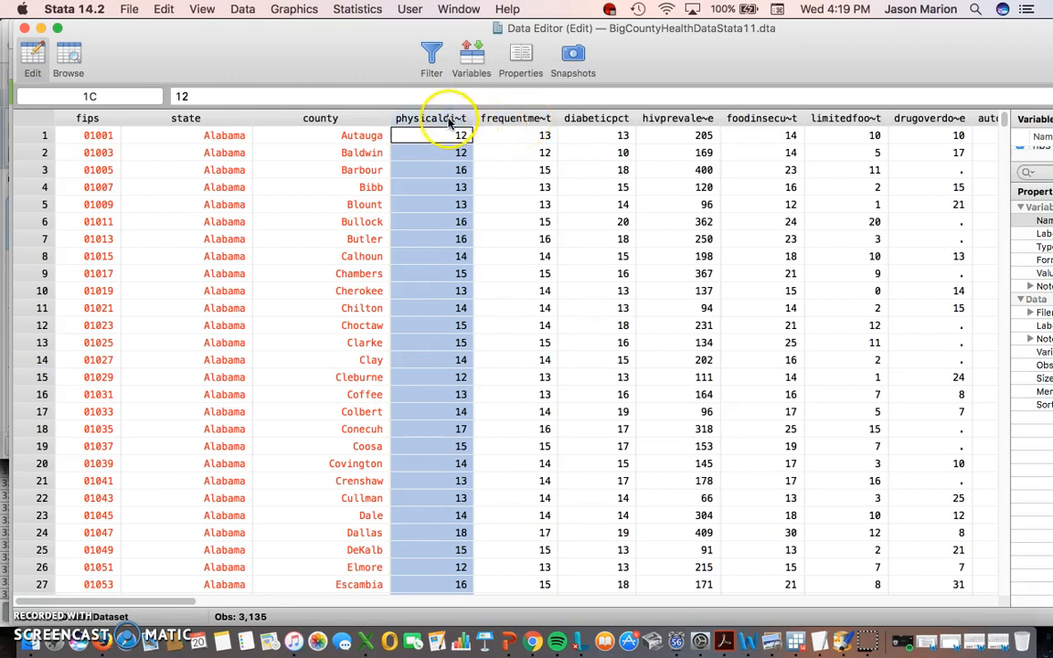
{"action": "left_click", "coordinate": [526, 122]}
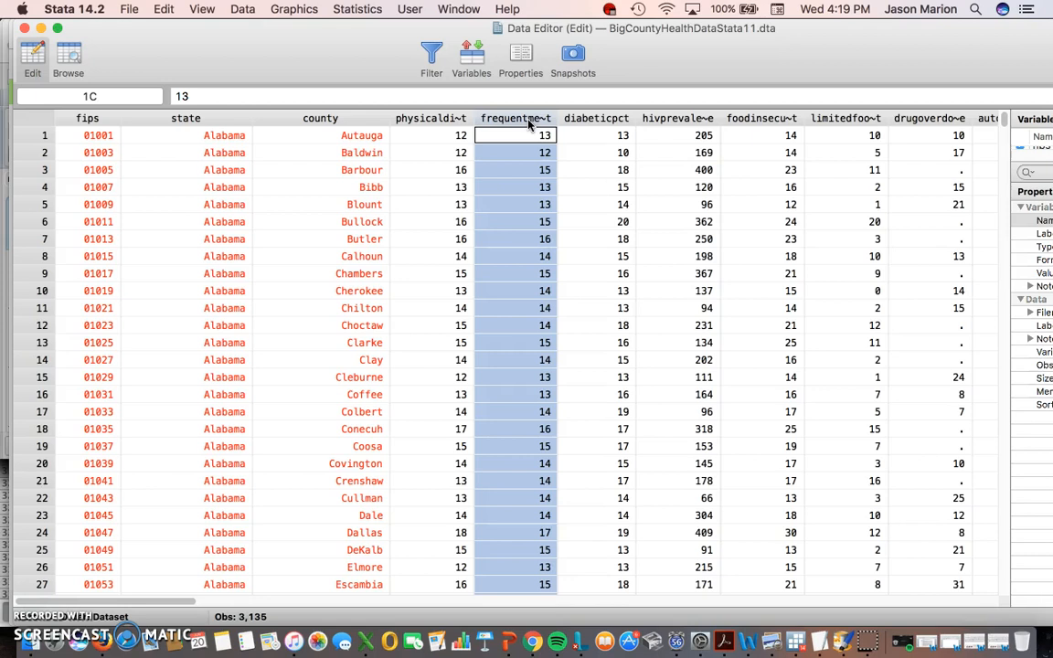
{"action": "key", "text": "Right"}
{"action": "left_click", "coordinate": [608, 121]}
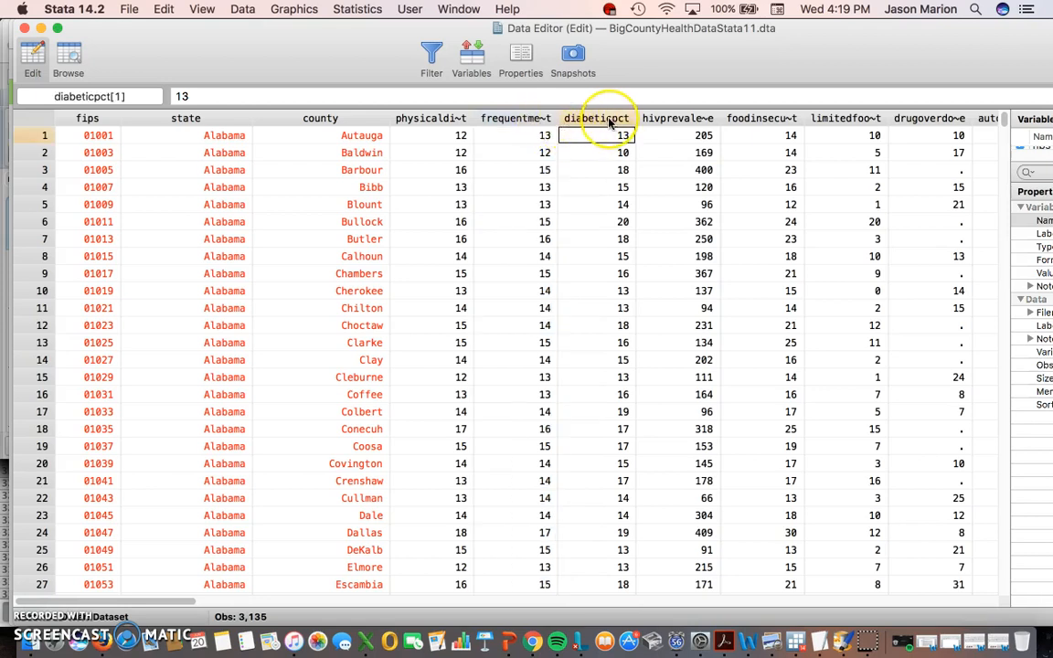
{"action": "key", "text": "Right"}
{"action": "left_click", "coordinate": [670, 119]}
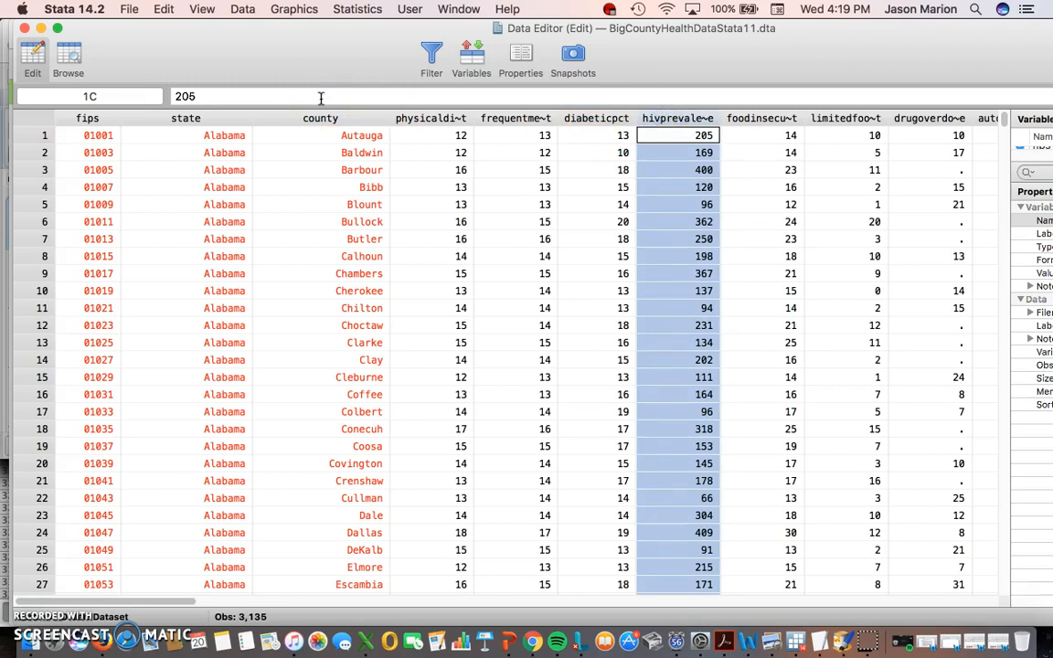
- Review the foodinsecurepct, limited food access, drug overdose and auto mortality columns
{"action": "left_click", "coordinate": [751, 136]}
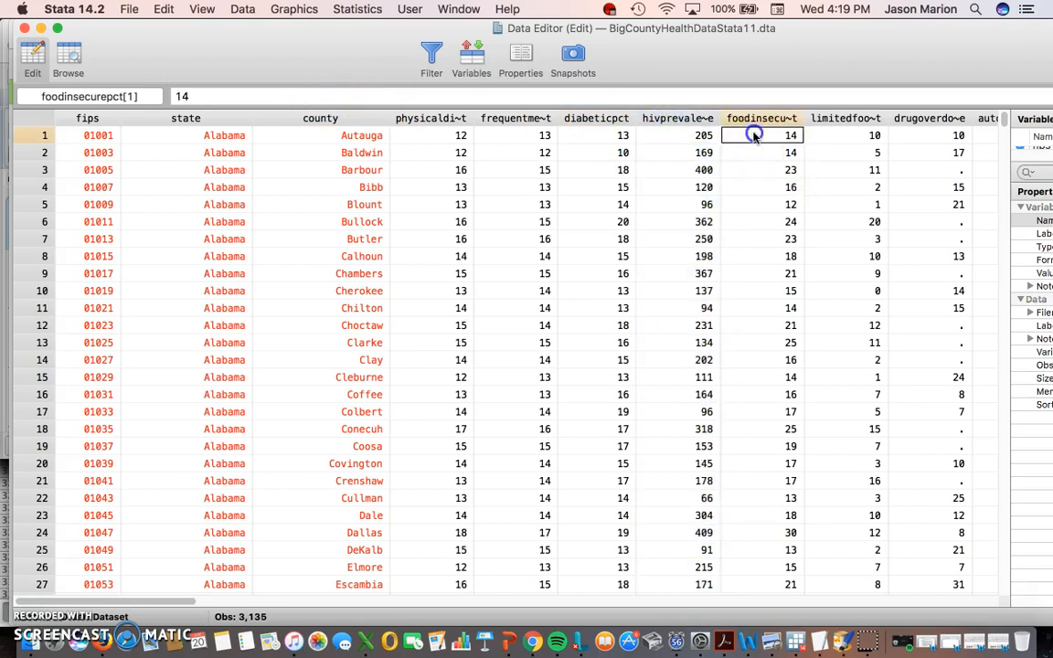
{"action": "left_click", "coordinate": [690, 118]}
{"action": "left_click", "coordinate": [755, 119]}
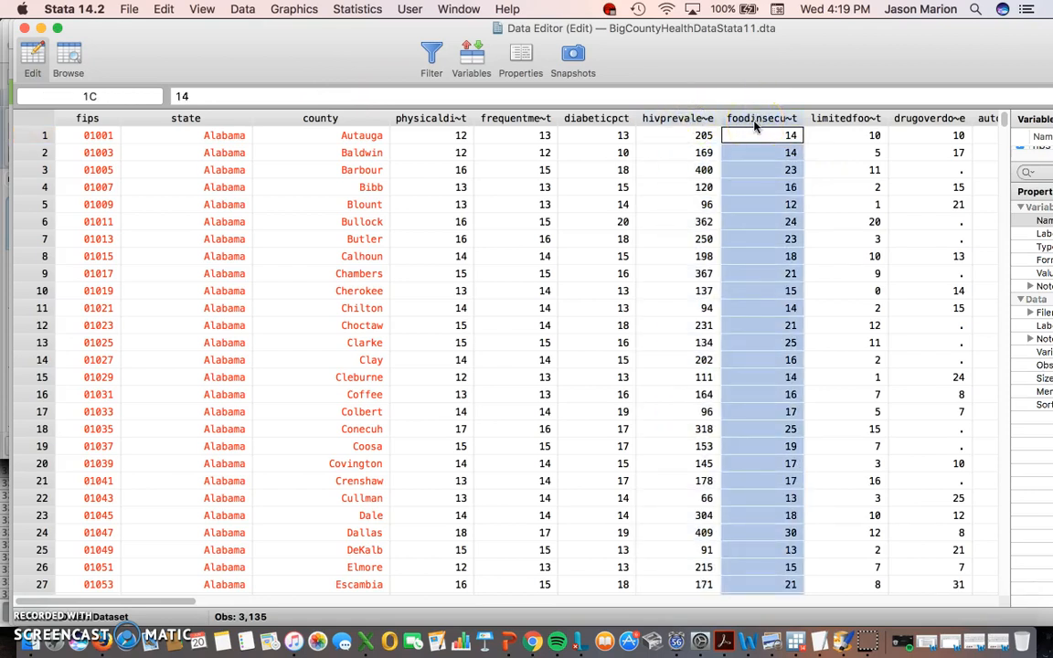
{"action": "left_click", "coordinate": [827, 119]}
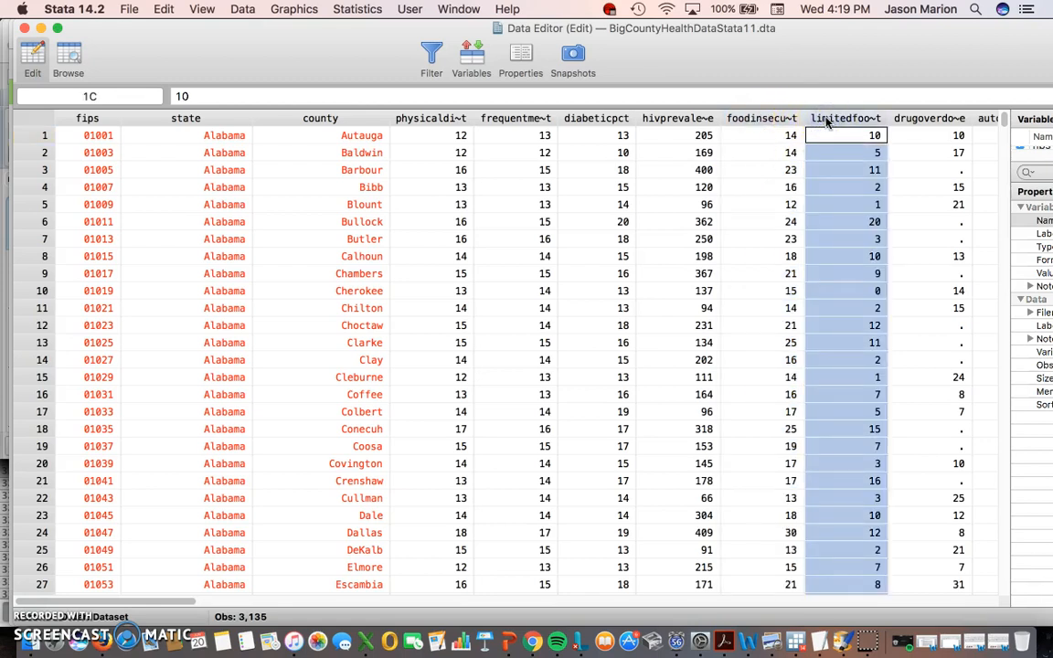
{"action": "key", "text": "Right"}
{"action": "key", "text": "Right"}
{"action": "key", "text": "Right"}
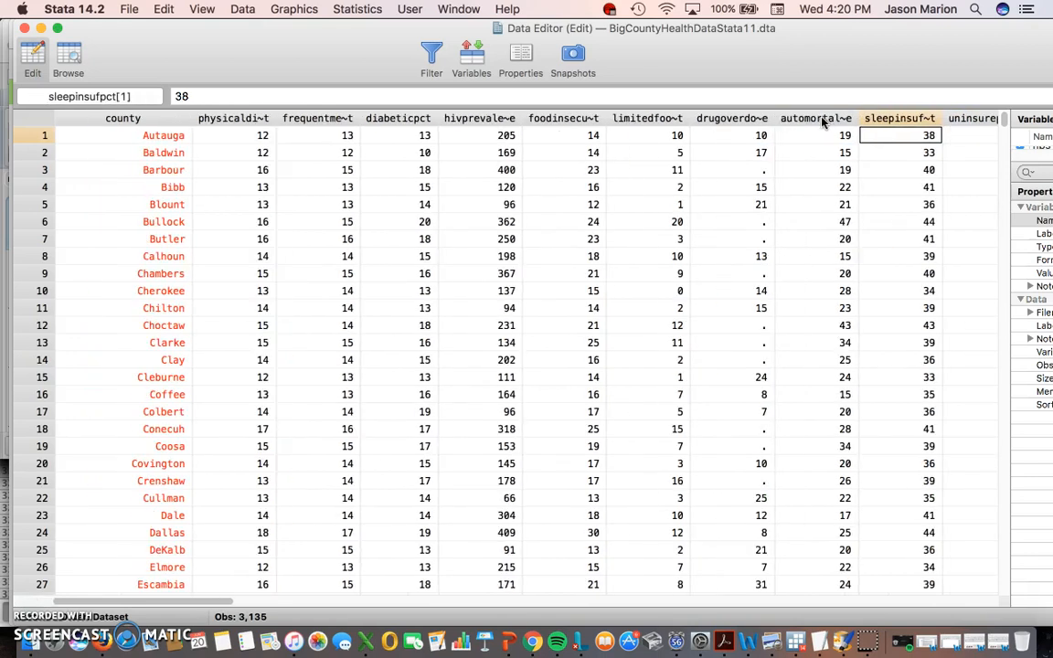
{"action": "left_click", "coordinate": [764, 120]}
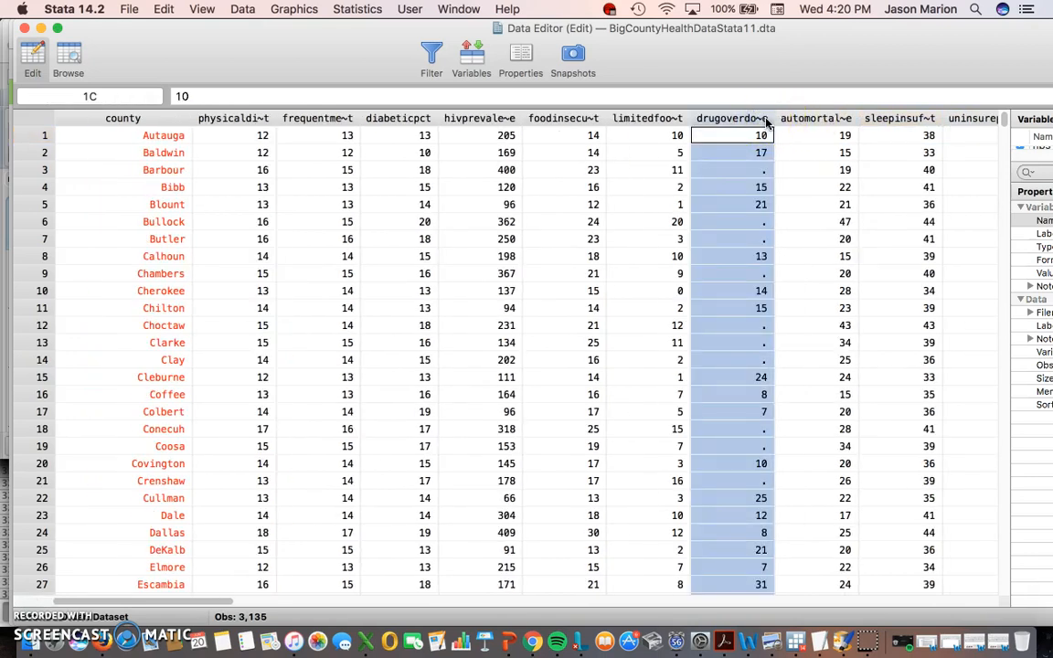
{"action": "key", "text": "Right"}
{"action": "key", "text": "Right"}
{"action": "mouse_move", "coordinate": [759, 120]}
{"action": "left_mouse_down"}
{"action": "mouse_move", "coordinate": [776, 120]}
{"action": "mouse_move", "coordinate": [747, 122]}
{"action": "mouse_move", "coordinate": [765, 122]}
{"action": "left_mouse_up"}
{"action": "key", "text": "Right"}
{"action": "key", "text": "Right"}
{"action": "key", "text": "Right"}
{"action": "key", "text": "Right"}
{"action": "key", "text": "Right"}
{"action": "key", "text": "Right"}
{"action": "key", "text": "Right"}
{"action": "key", "text": "Right"}
{"action": "key", "text": "Right"}
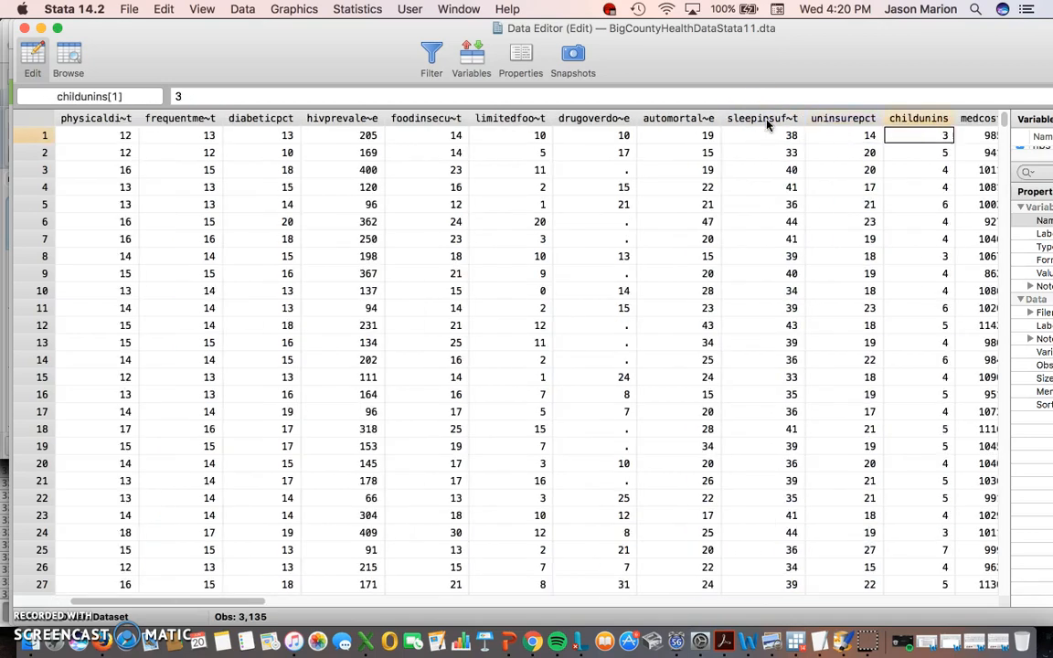
{"action": "key", "text": "Right"}
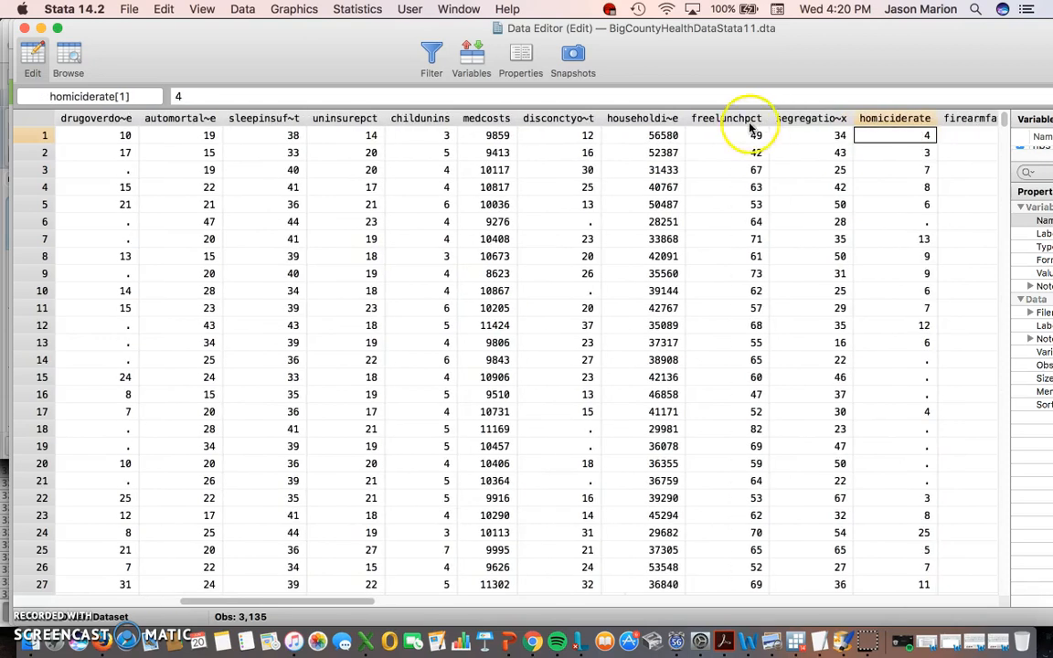
- Inspect household income, medcosts and disconctyouthpct, then select the pctaframr through ruralpct columns
{"action": "left_click", "coordinate": [659, 120]}
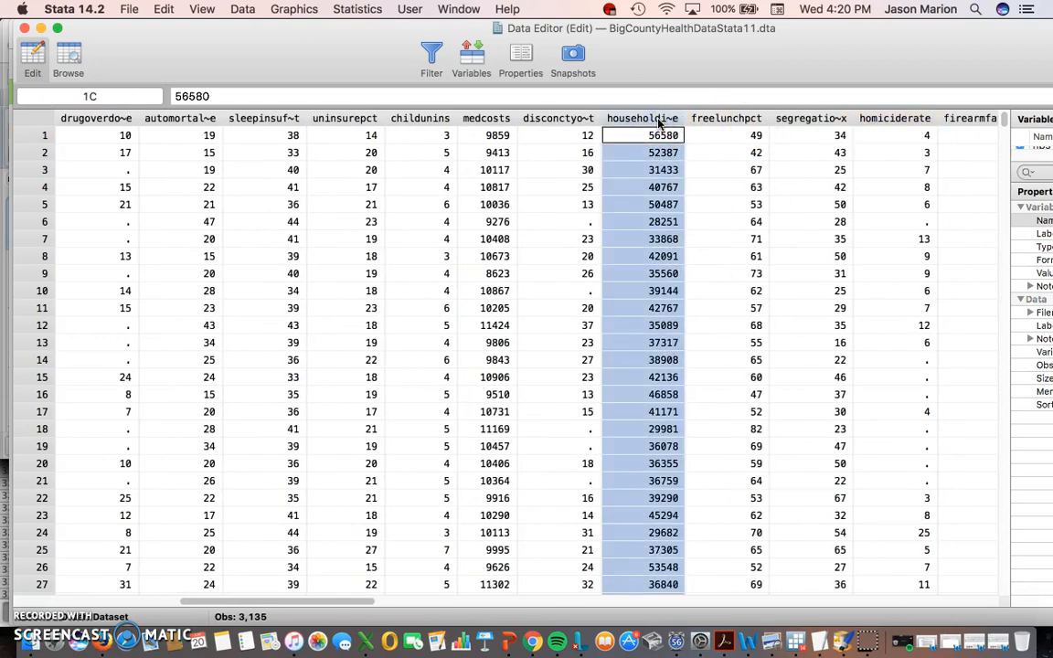
{"action": "left_click", "coordinate": [499, 120]}
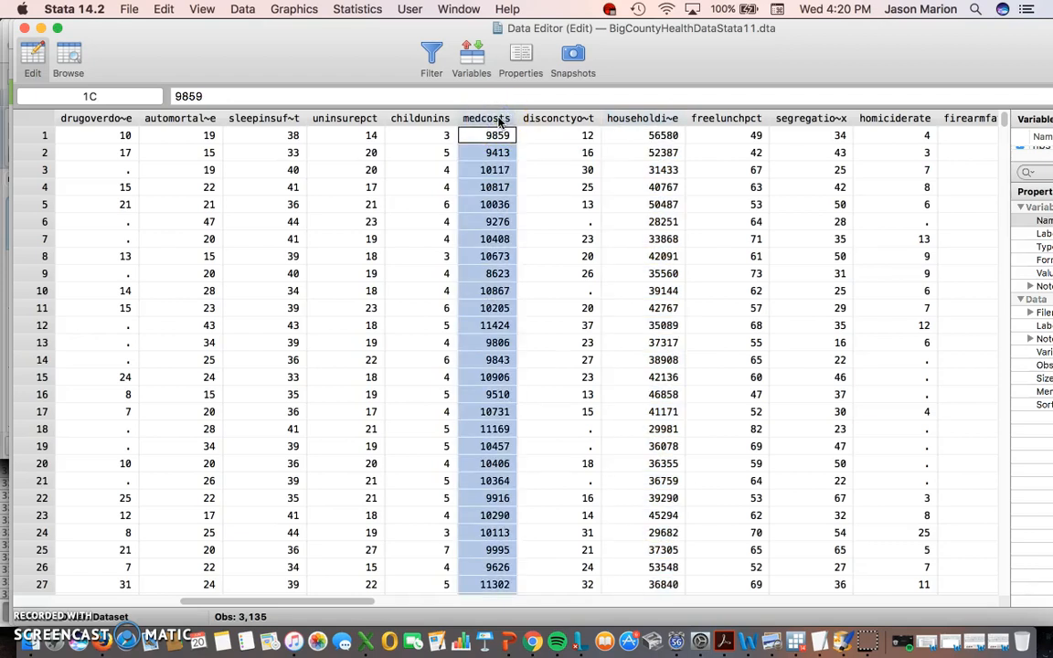
{"action": "left_click", "coordinate": [541, 128]}
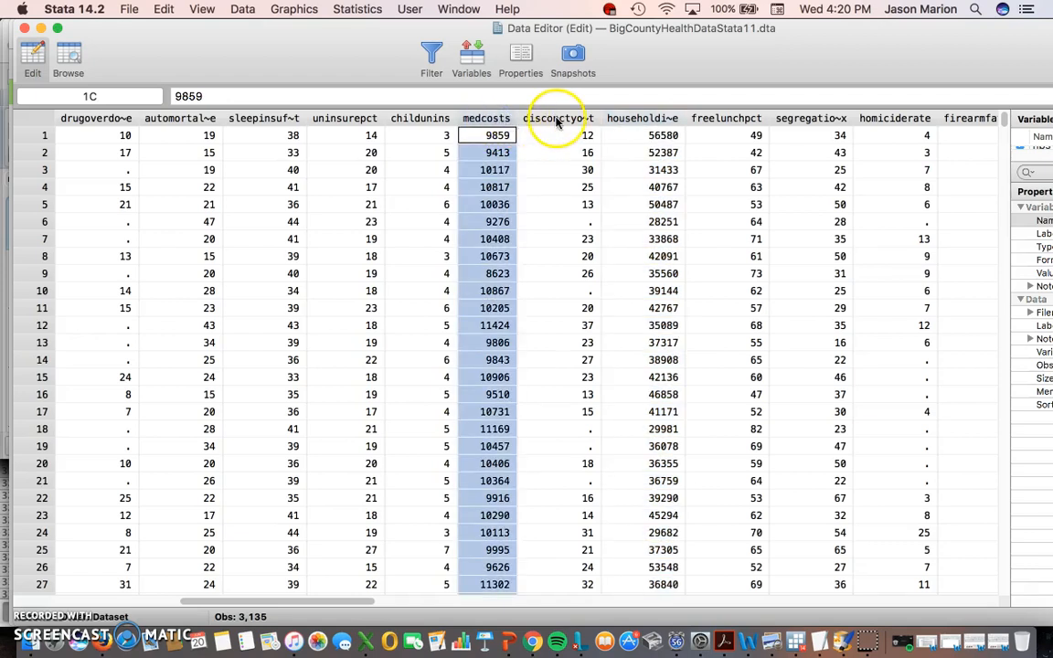
{"action": "left_click", "coordinate": [506, 131]}
{"action": "left_click_drag", "start_coordinate": [315, 601], "coordinate": [521, 594]}
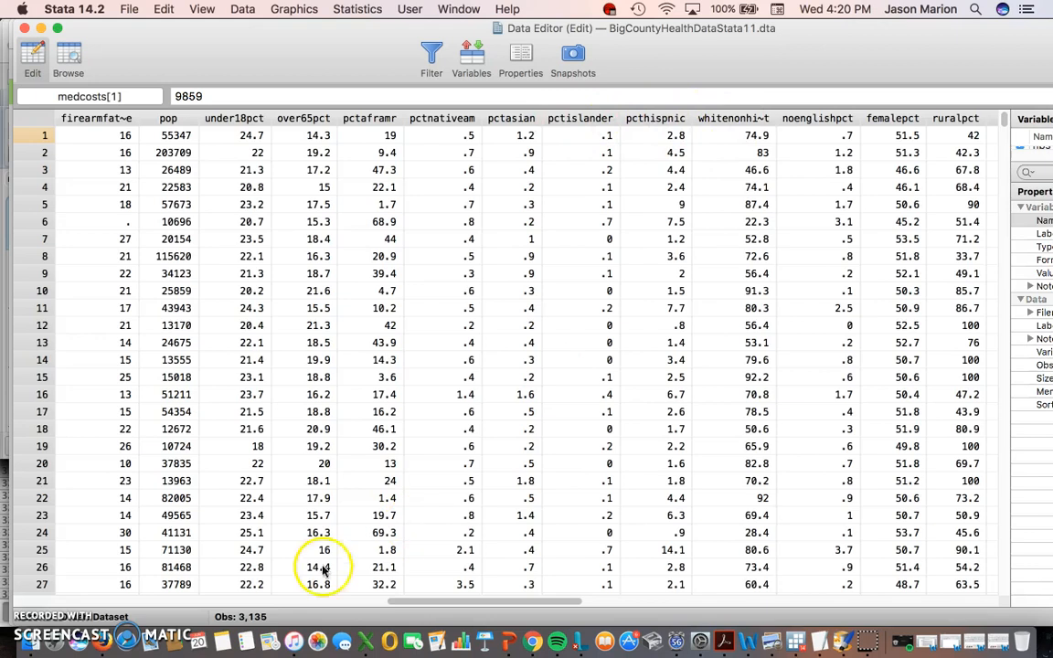
{"action": "left_click_drag", "start_coordinate": [533, 603], "coordinate": [555, 601]}
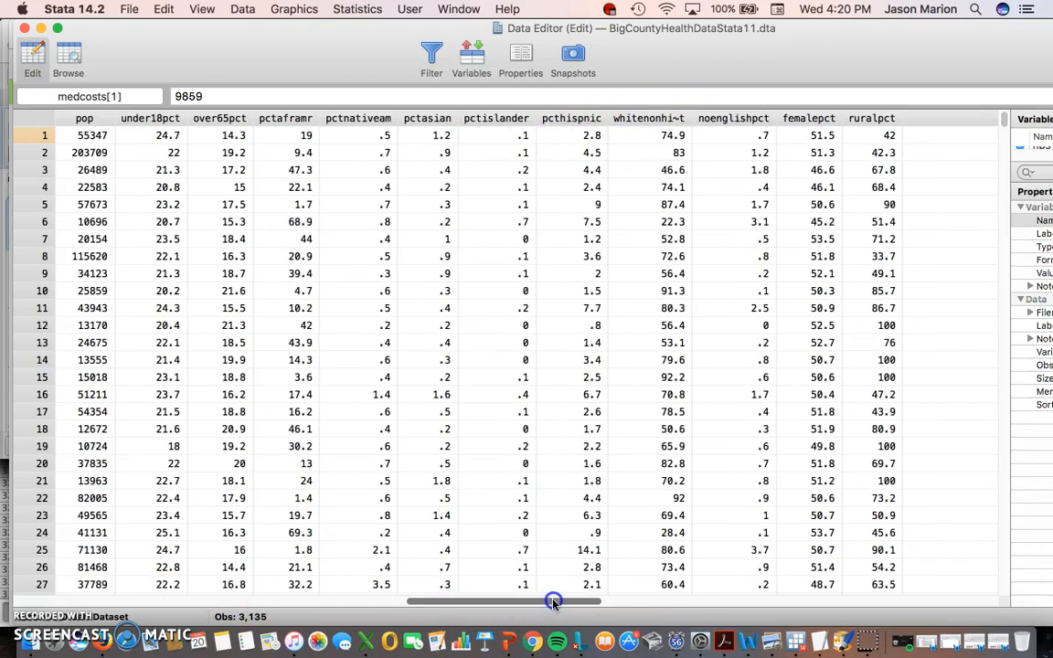
{"action": "left_click", "coordinate": [882, 119]}
{"action": "left_click_drag", "start_coordinate": [882, 119], "coordinate": [101, 118]}
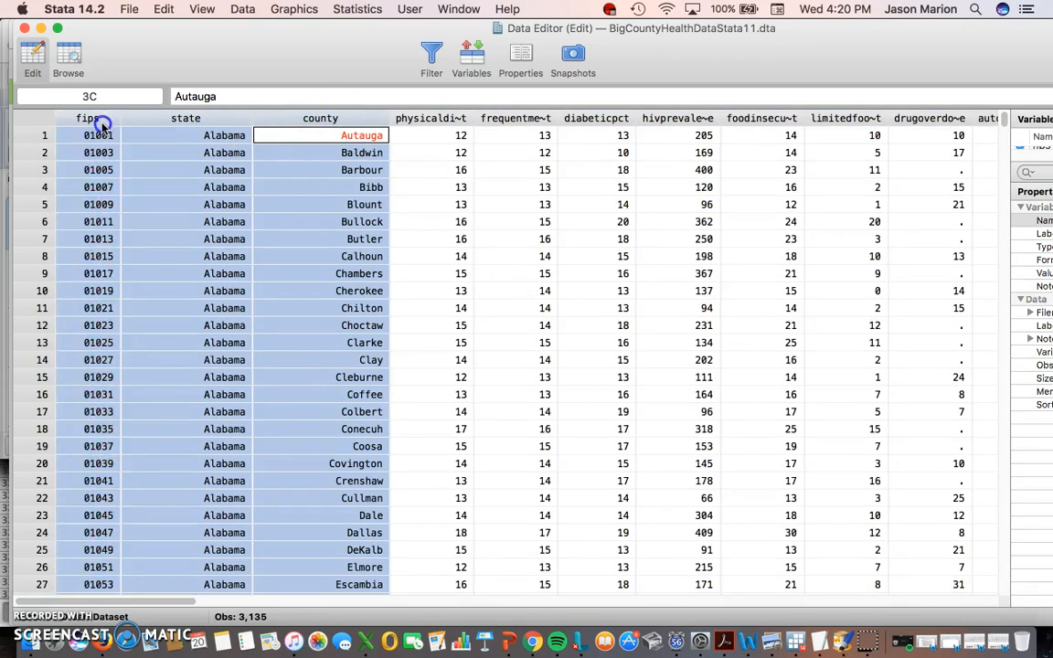
- Scroll right to the fipsnew column and select it
{"action": "left_click", "coordinate": [431, 119]}
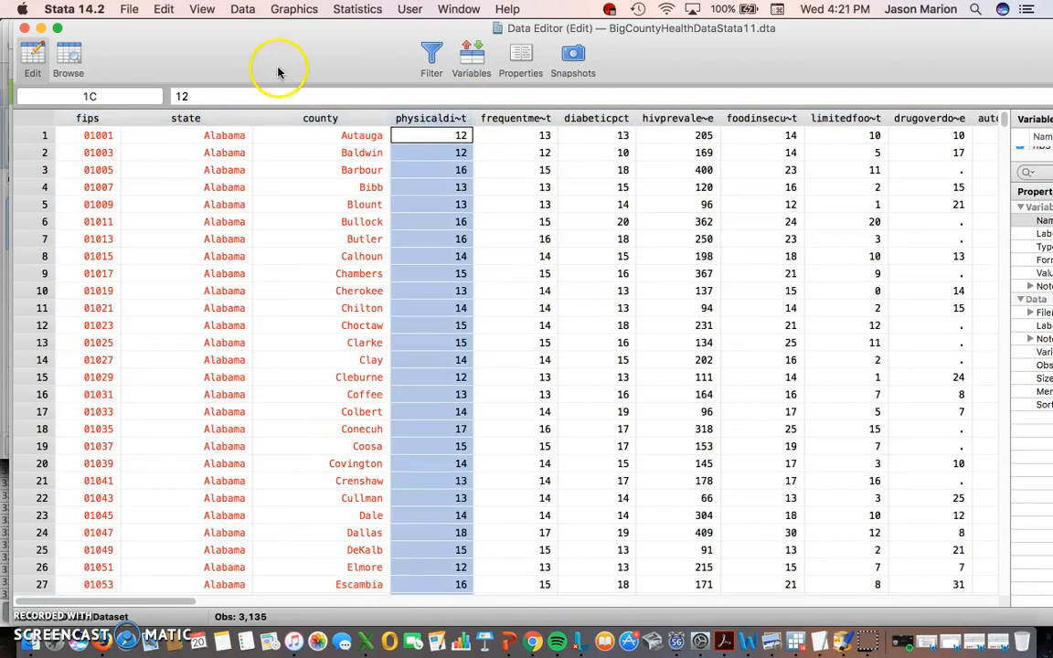
{"action": "left_click_drag", "start_coordinate": [174, 597], "coordinate": [708, 604]}
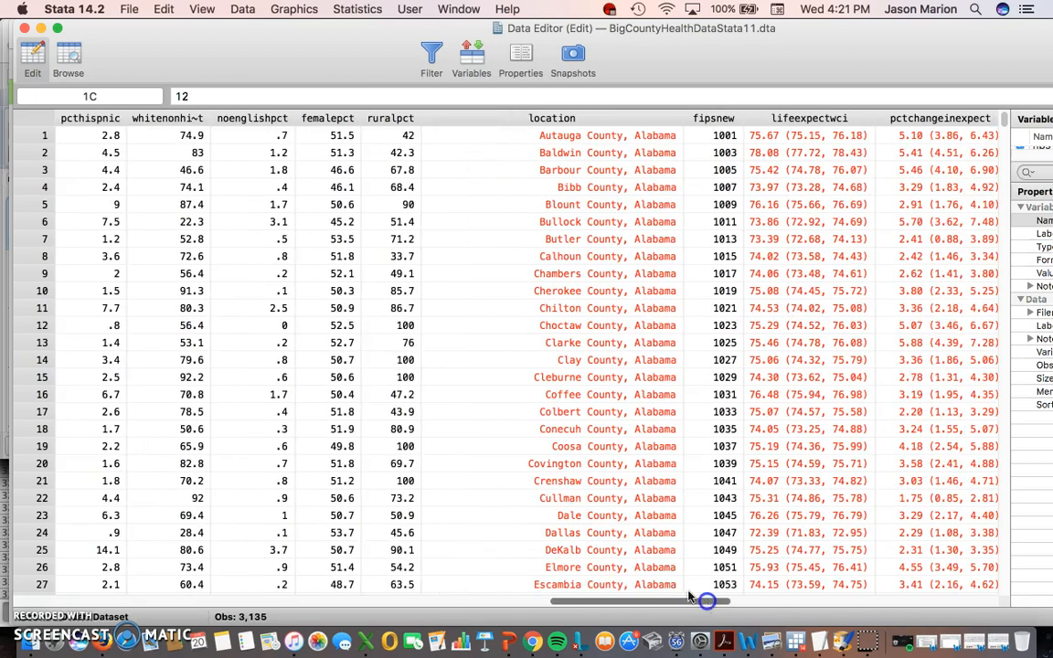
{"action": "left_click", "coordinate": [707, 117]}
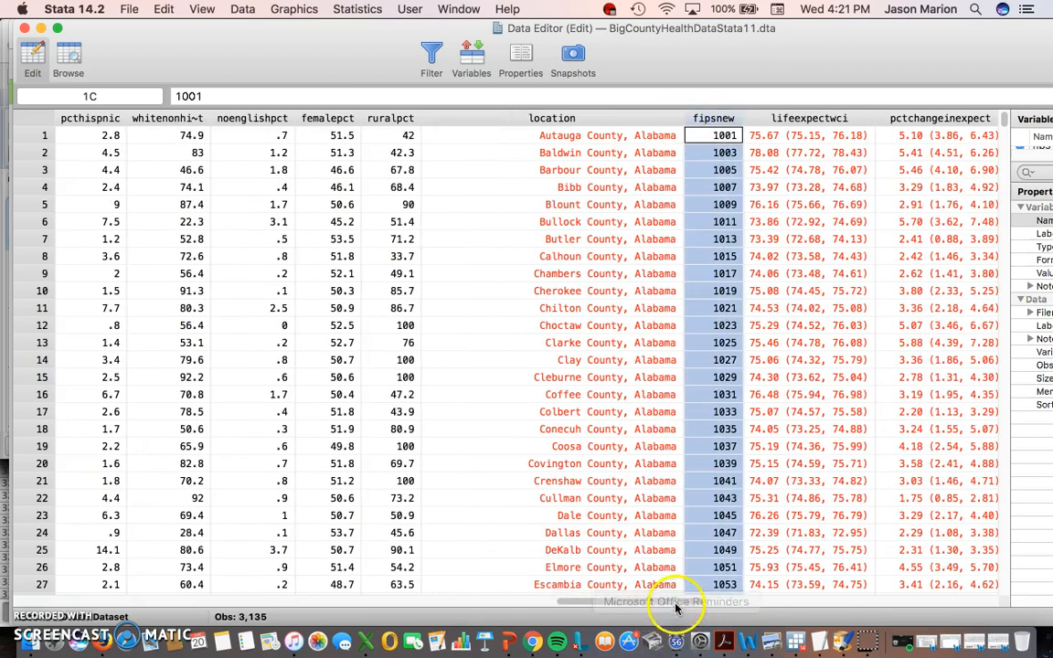
{"action": "left_click_drag", "start_coordinate": [635, 603], "coordinate": [702, 605]}
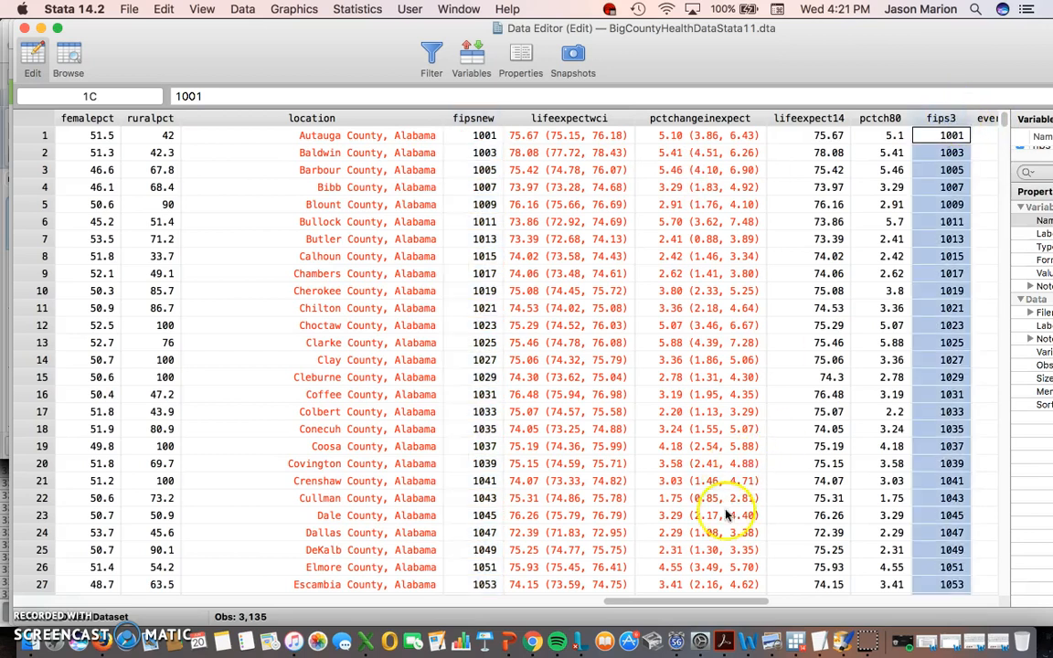
{"action": "left_click_drag", "start_coordinate": [716, 603], "coordinate": [769, 603]}
- Compare fipsnew with the first five fips3 codes (1001, 1003, 1005…), then close the Data Editor
{"action": "left_click", "coordinate": [697, 118]}
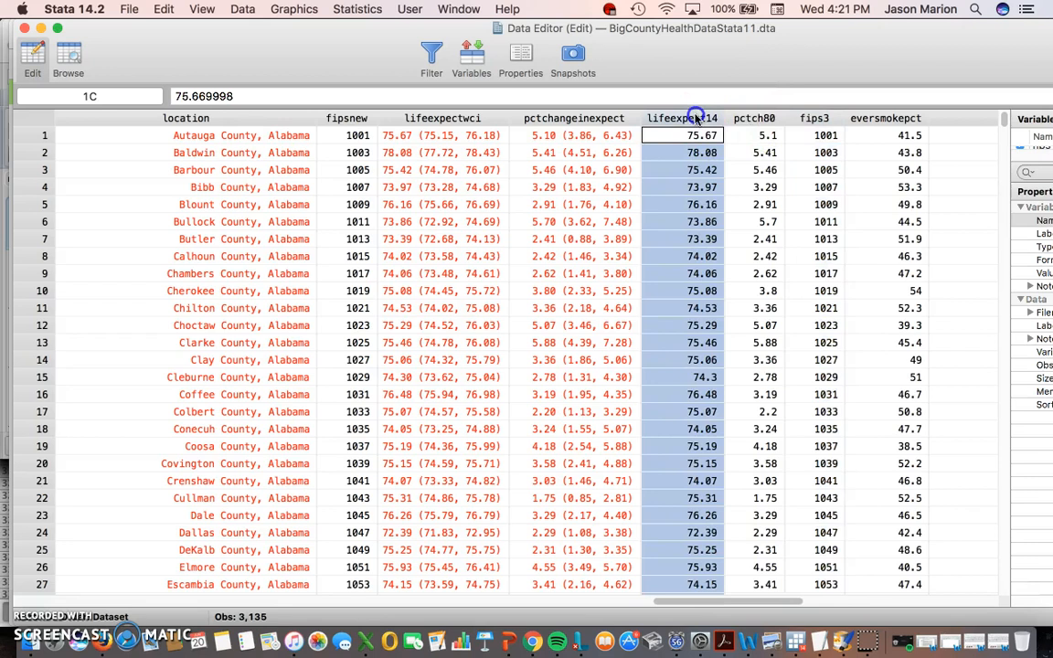
{"action": "left_click", "coordinate": [854, 118]}
{"action": "left_click", "coordinate": [807, 118]}
{"action": "left_click", "coordinate": [706, 118]}
{"action": "left_click", "coordinate": [812, 118]}
{"action": "left_click", "coordinate": [350, 120]}
{"action": "left_click_drag", "start_coordinate": [826, 136], "coordinate": [826, 205]}
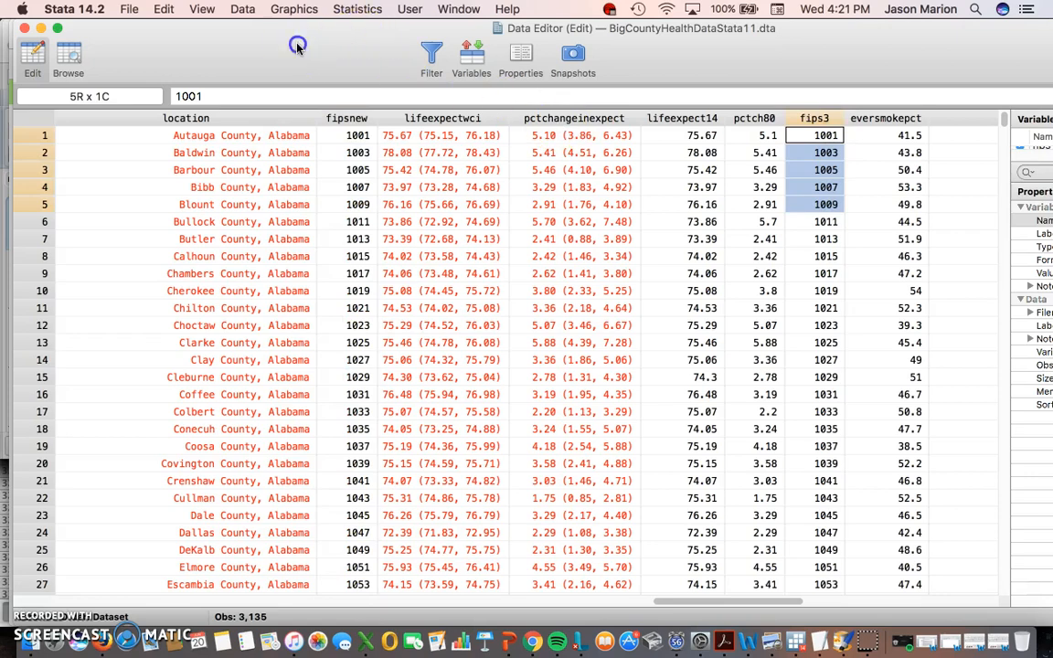
{"action": "key", "text": "super+w"}
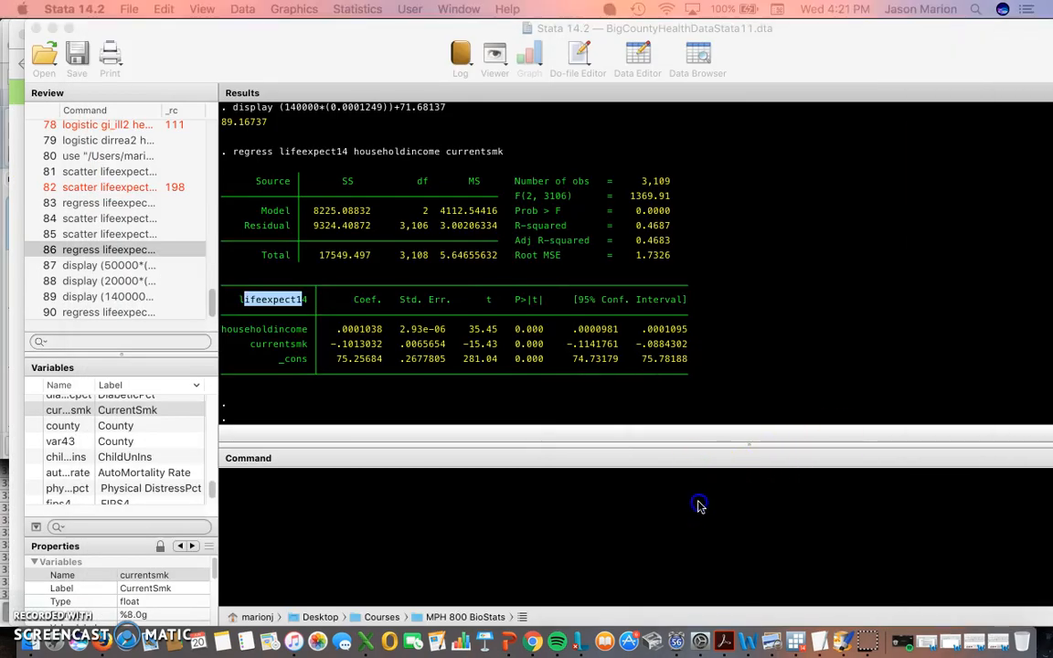
- Build the command 'scatter fipsnew' from the Variables list, removing the stray fips variable
{"action": "left_click", "coordinate": [699, 506]}
{"action": "type", "text": "scatter fips"}
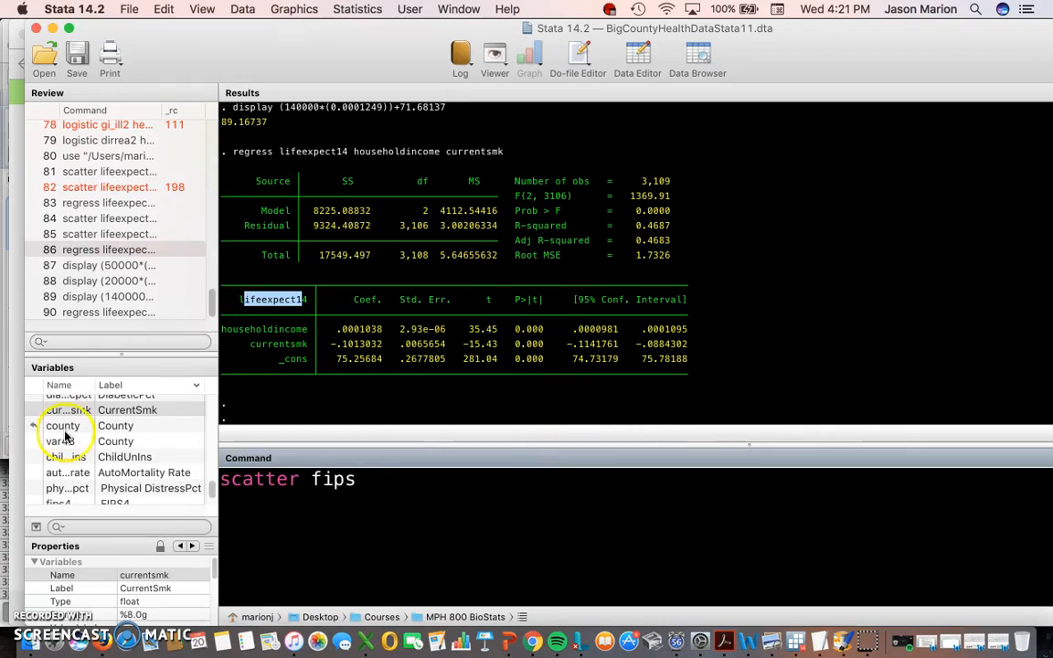
{"action": "scroll", "coordinate": [101, 448], "scroll_direction": "down", "scroll_amount": 2}
{"action": "scroll", "coordinate": [100, 448], "scroll_direction": "up", "scroll_amount": 3}
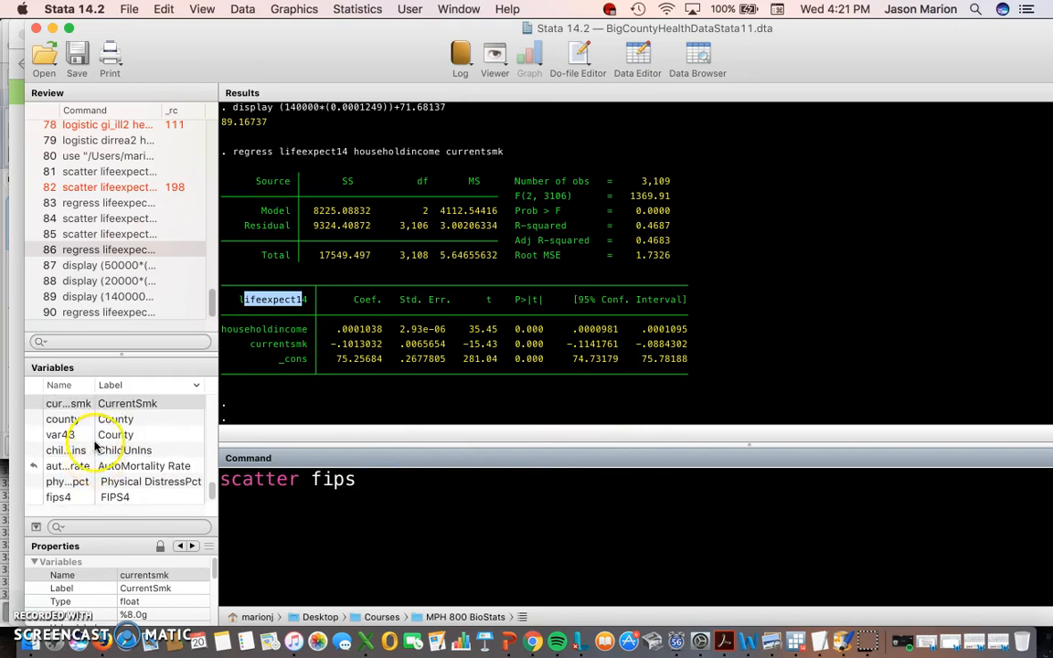
{"action": "scroll", "coordinate": [101, 443], "scroll_direction": "up", "scroll_amount": 4}
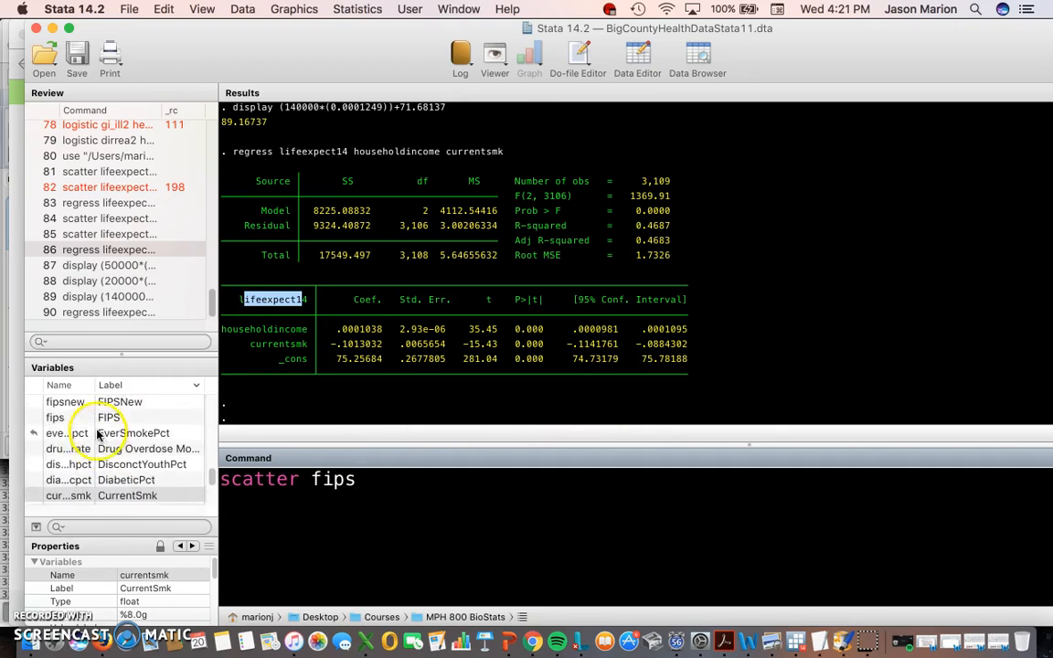
{"action": "left_click", "coordinate": [108, 403]}
{"action": "double_click", "coordinate": [315, 479]}
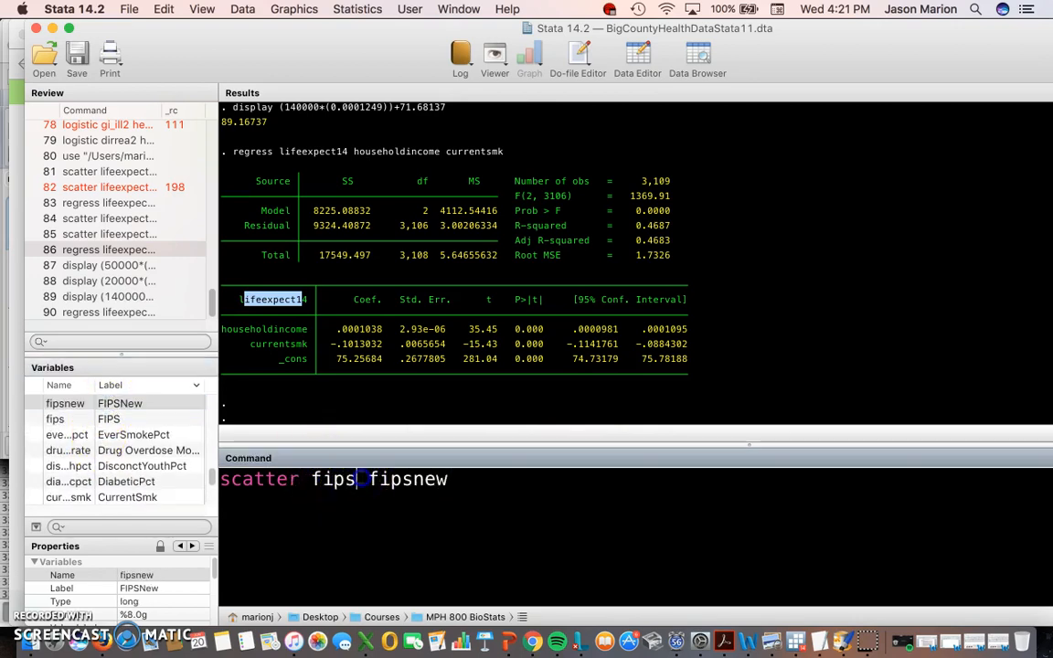
{"action": "key", "text": "BackSpace"}
{"action": "left_click", "coordinate": [442, 482]}
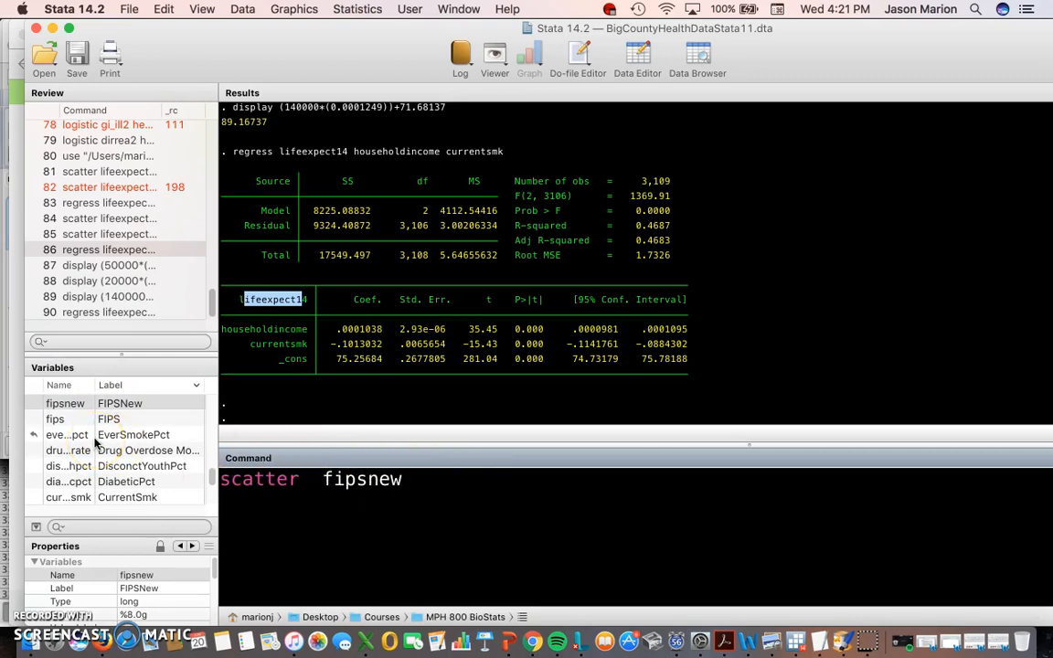
- Add fips3, draw the scatter of fipsnew against fips3, and type regress fipsnew fips3
{"action": "scroll", "coordinate": [106, 457], "scroll_direction": "down", "scroll_amount": 5}
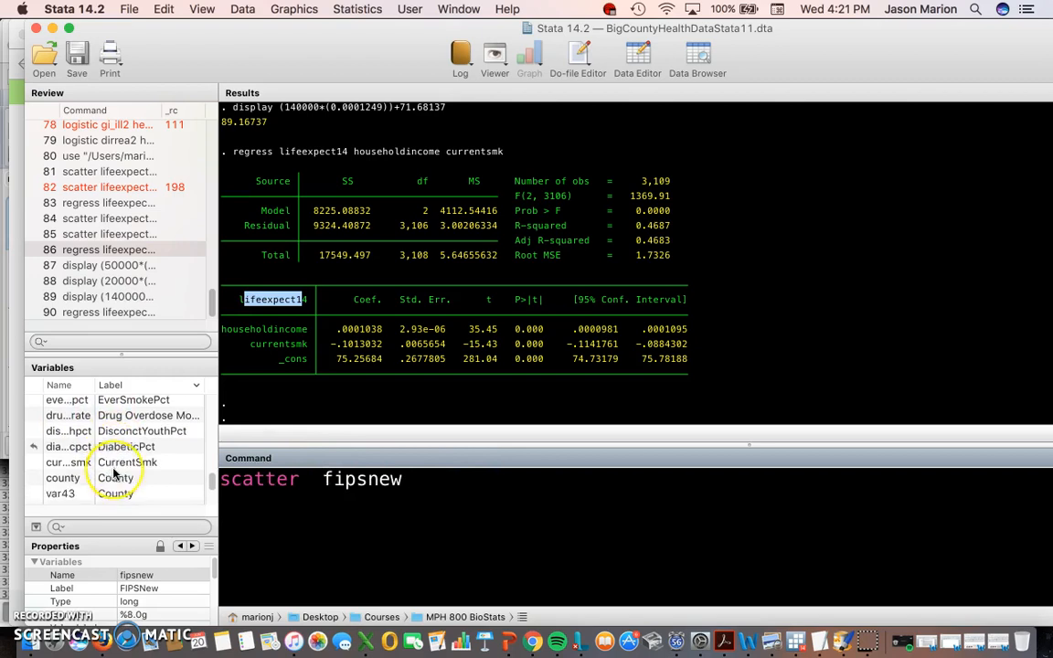
{"action": "left_click", "coordinate": [108, 497]}
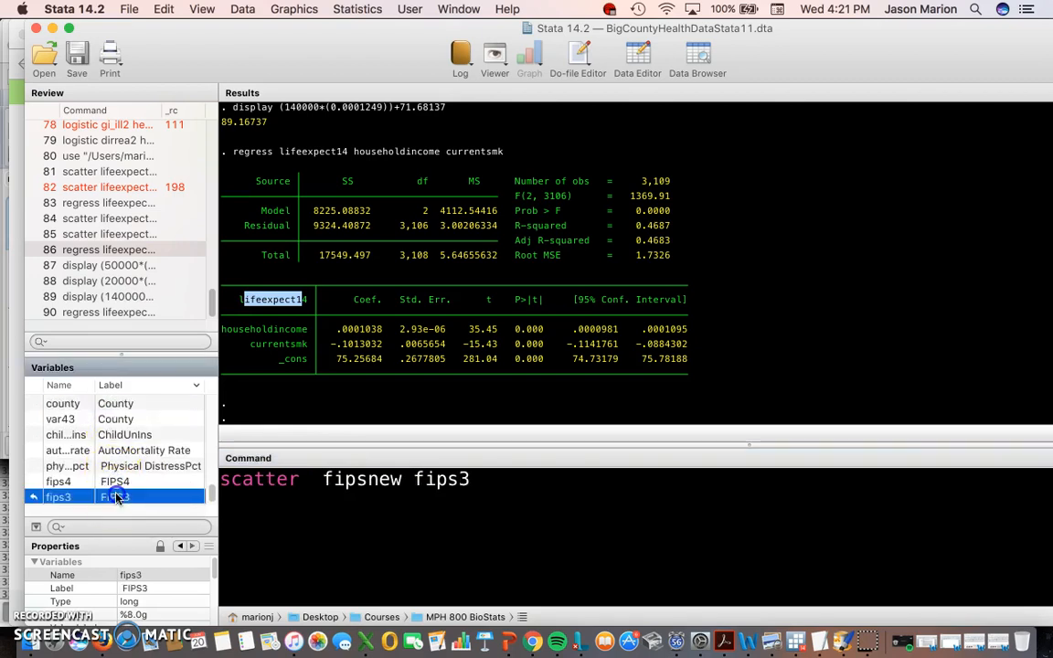
{"action": "key", "text": "Return"}
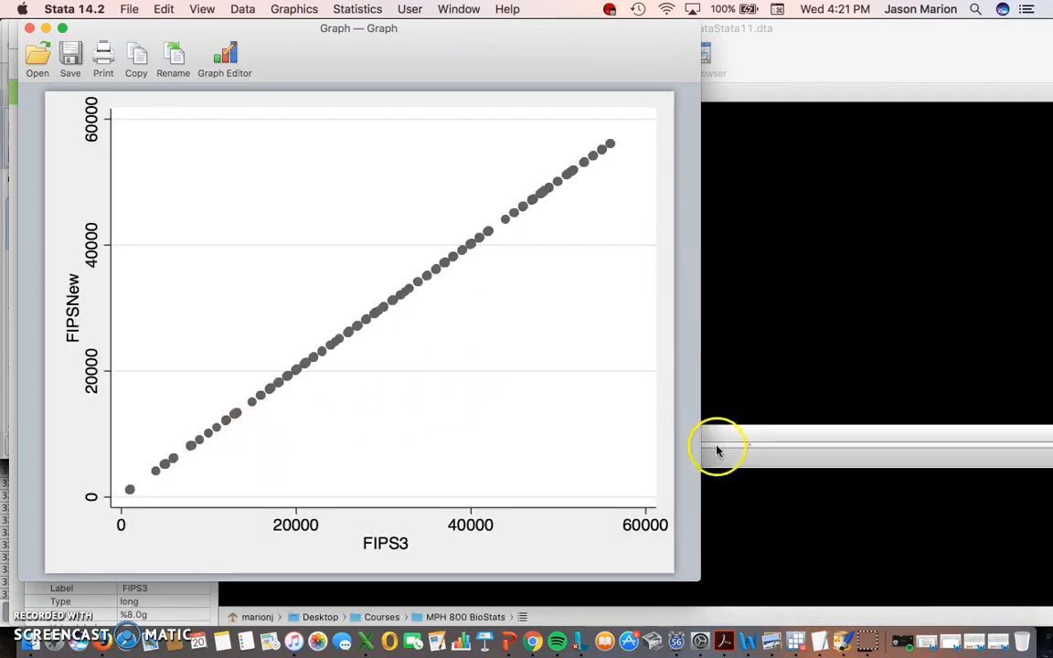
{"action": "left_click", "coordinate": [798, 508]}
{"action": "type", "text": "regress "}
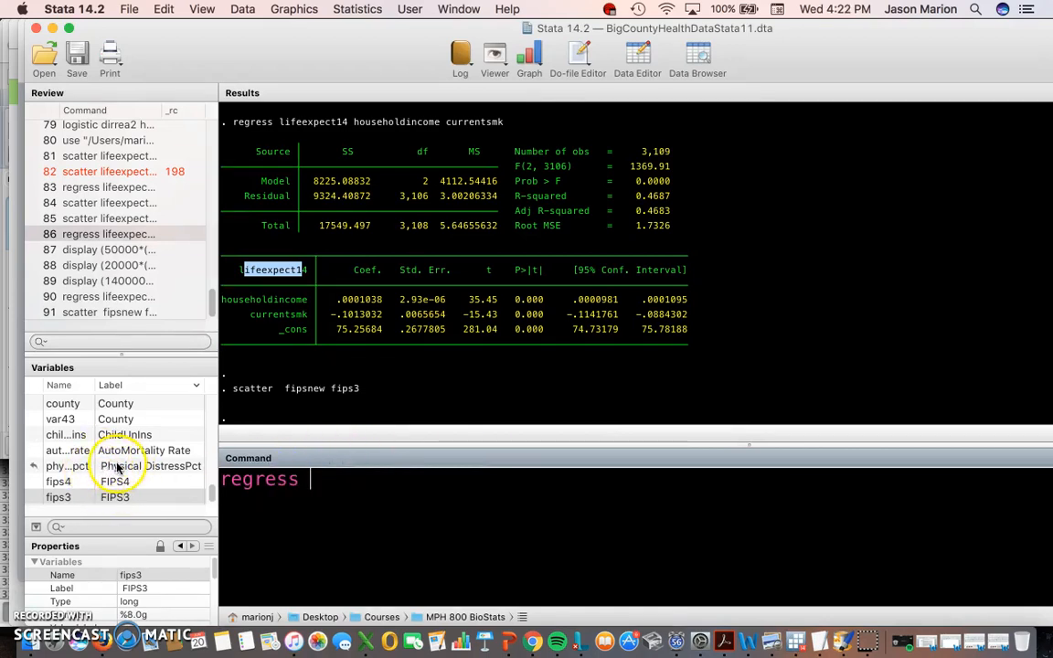
{"action": "type", "text": "fipsnew"}
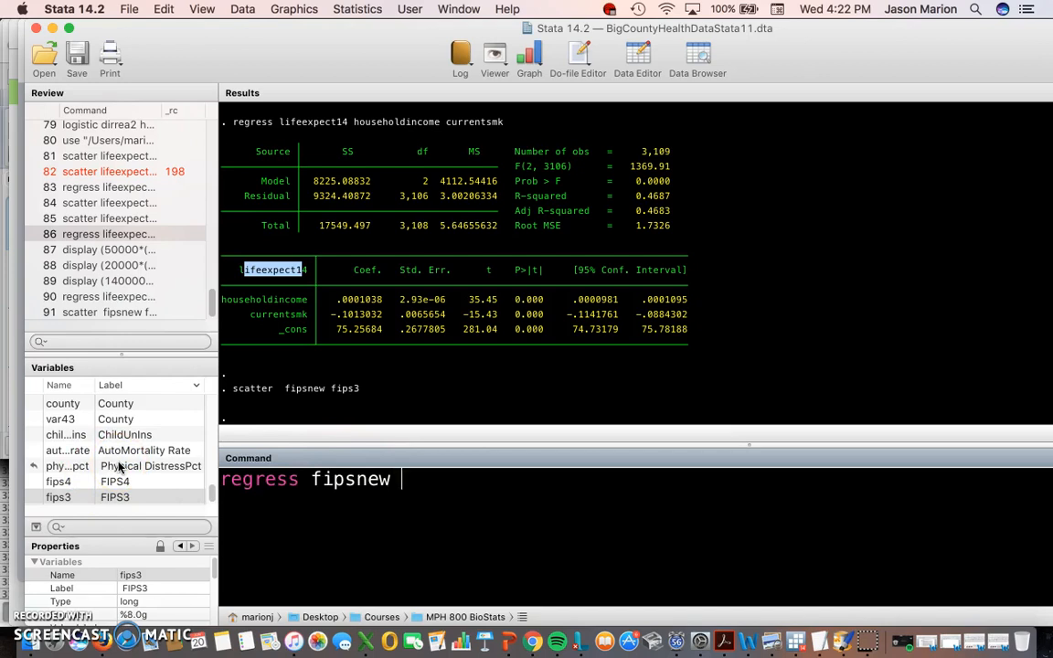
{"action": "type", "text": " fips3"}
- Run regress fipsnew fips3 and highlight fipsnew and fips3 in the coefficient table
{"action": "key", "text": "Return"}
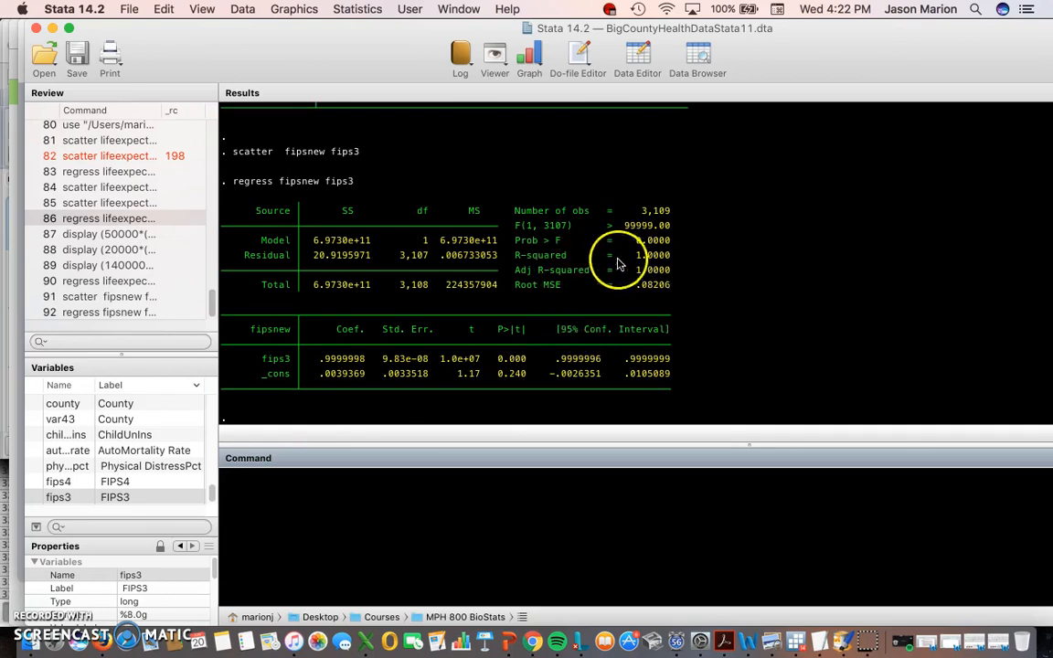
{"action": "left_click_drag", "start_coordinate": [250, 329], "coordinate": [293, 361]}
{"action": "left_click_drag", "start_coordinate": [250, 331], "coordinate": [291, 359]}
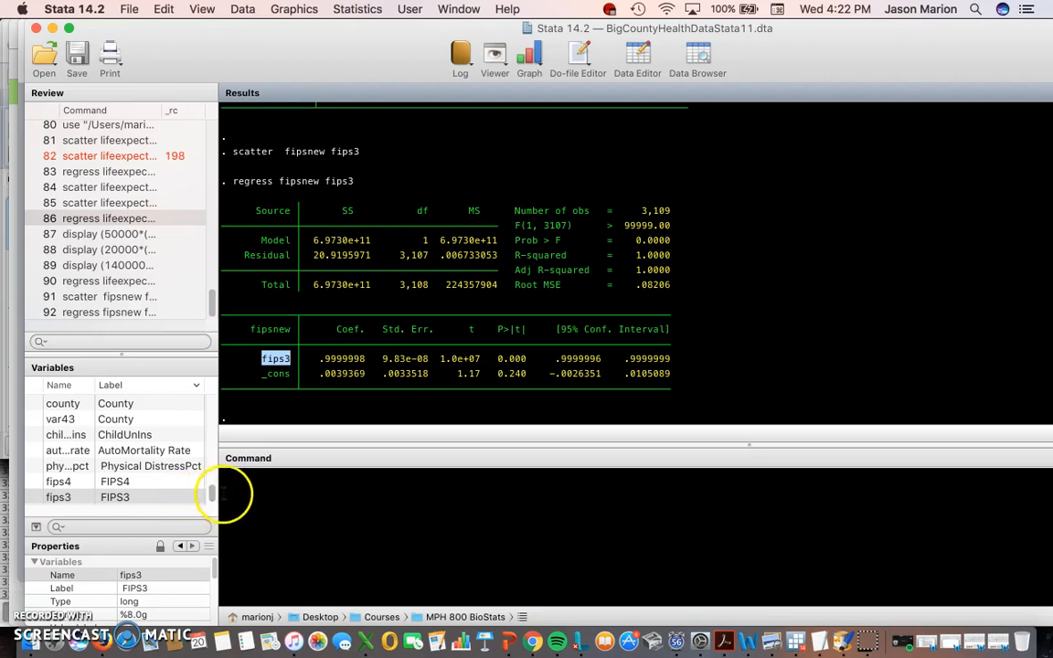
- Open the dataset in the Data Editor in Edit mode from the Data menu
{"action": "left_click", "coordinate": [242, 10]}
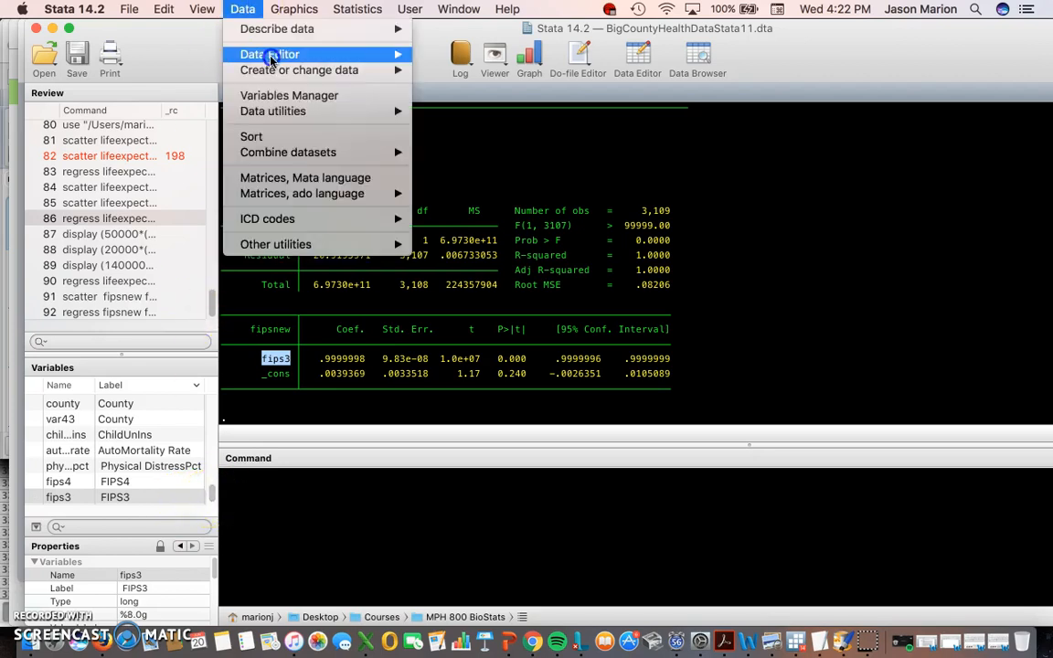
{"action": "left_click", "coordinate": [236, 9]}
{"action": "left_click", "coordinate": [242, 9]}
{"action": "mouse_move", "coordinate": [275, 54]}
{"action": "left_click", "coordinate": [426, 55]}
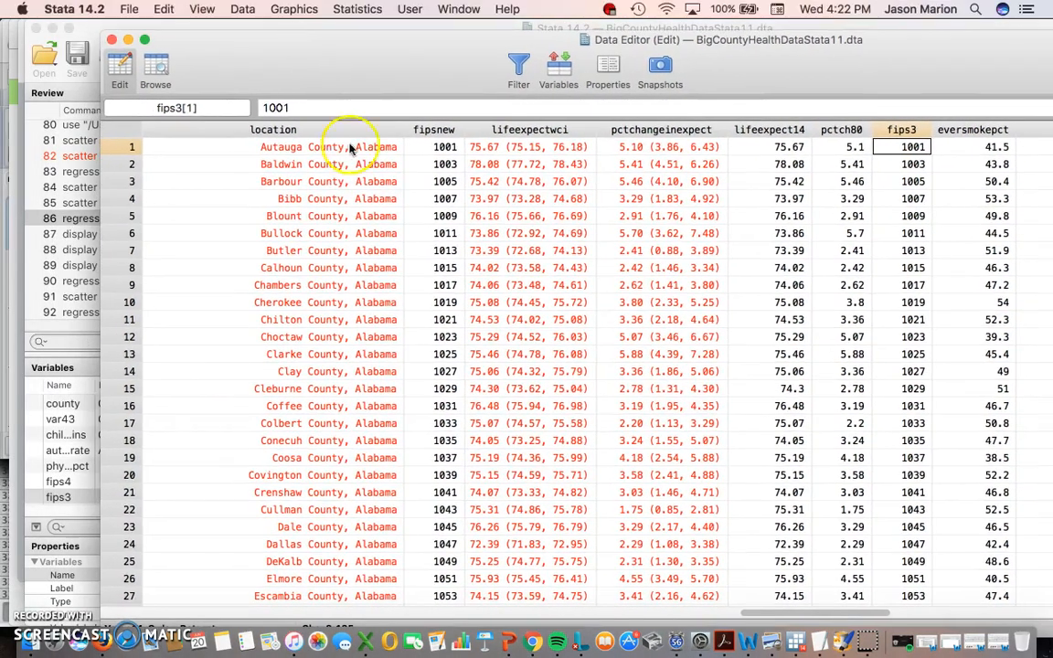
- Highlight the location, lifeexpectci, pctchangeinexpect and lifeexpect14 columns, then scroll left to the demographic columns
{"action": "left_click", "coordinate": [282, 129]}
{"action": "left_click", "coordinate": [528, 129]}
{"action": "left_click", "coordinate": [647, 129]}
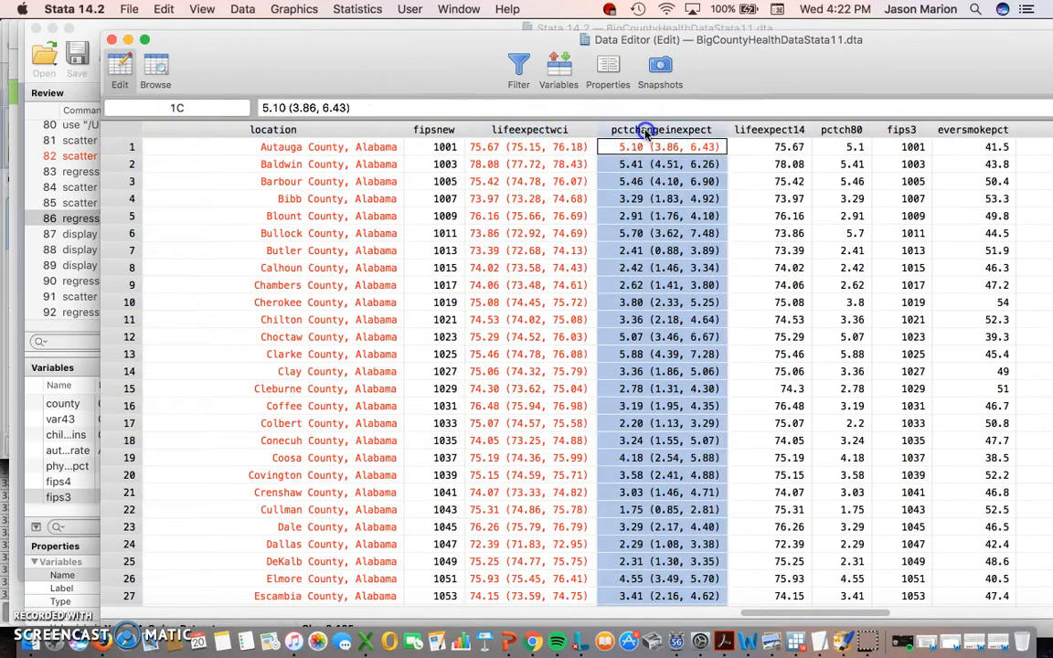
{"action": "left_click", "coordinate": [543, 129], "text": "shift"}
{"action": "left_click", "coordinate": [288, 128]}
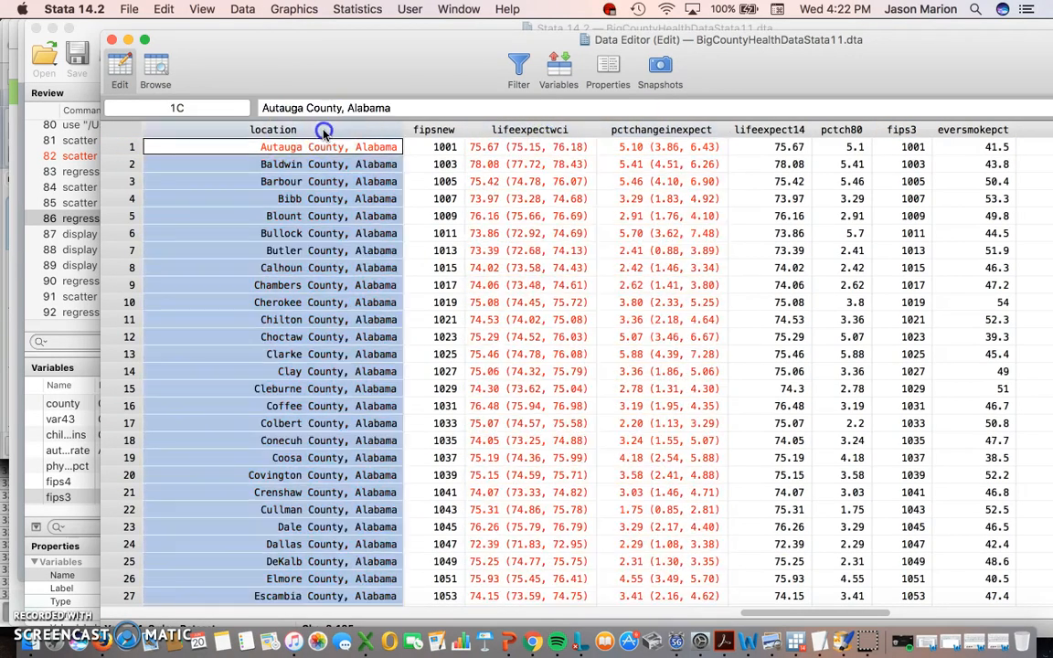
{"action": "left_click", "coordinate": [512, 129]}
{"action": "left_click", "coordinate": [610, 129]}
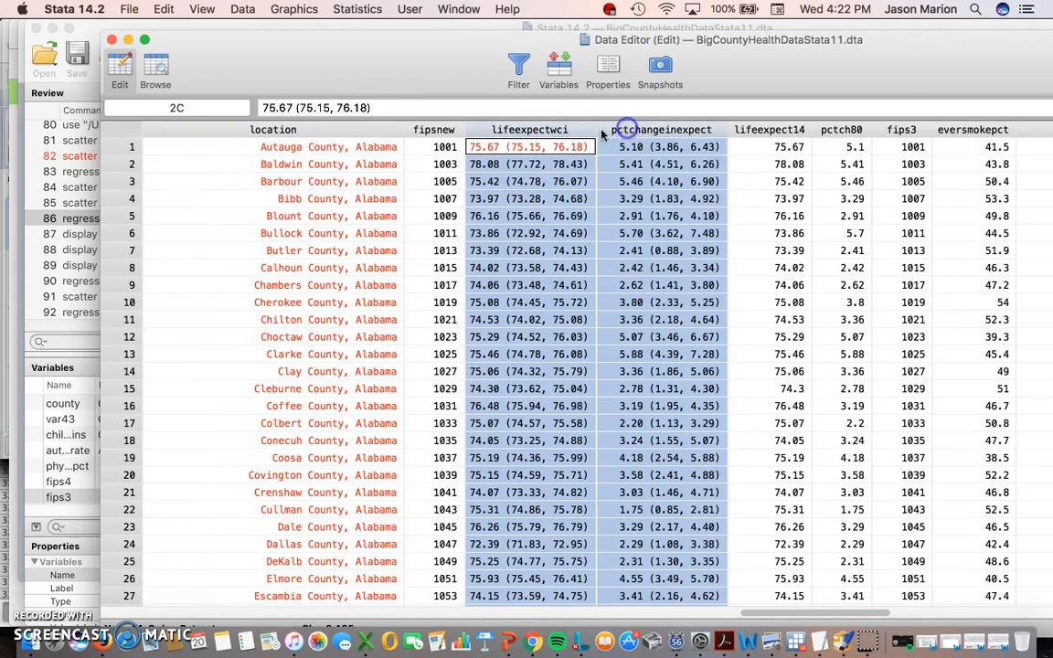
{"action": "left_click", "coordinate": [327, 128]}
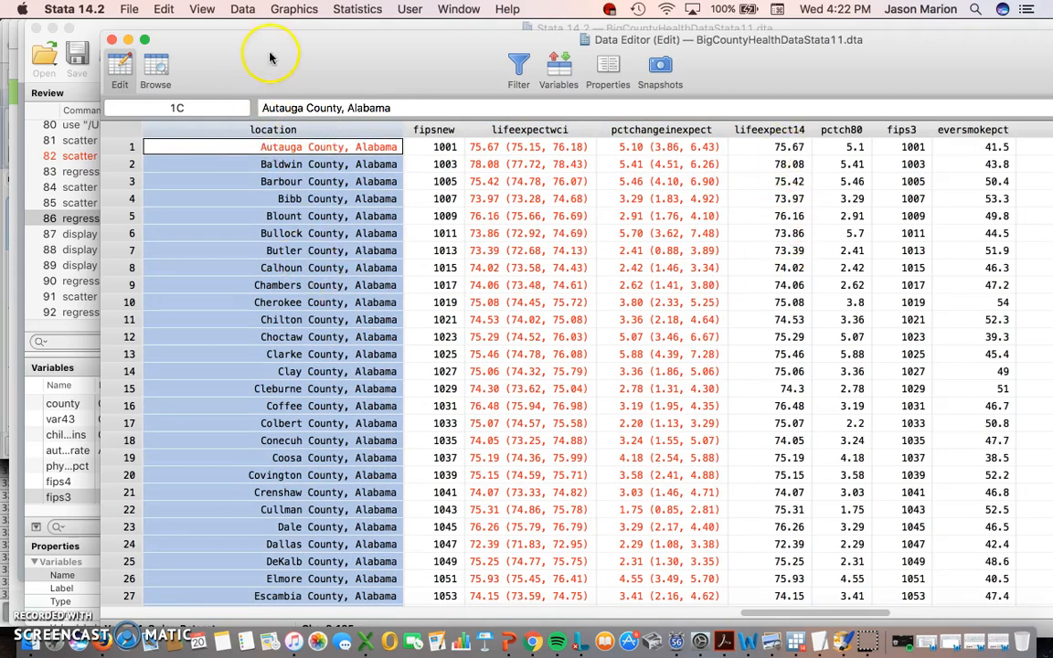
{"action": "left_click", "coordinate": [772, 131]}
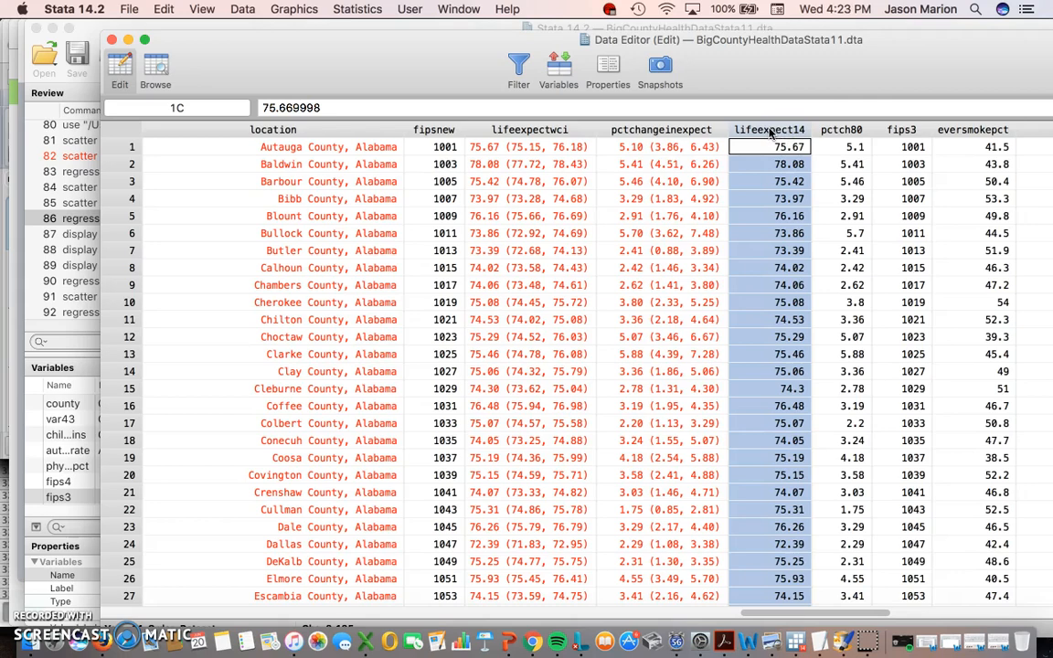
{"action": "left_click_drag", "start_coordinate": [797, 613], "coordinate": [662, 592]}
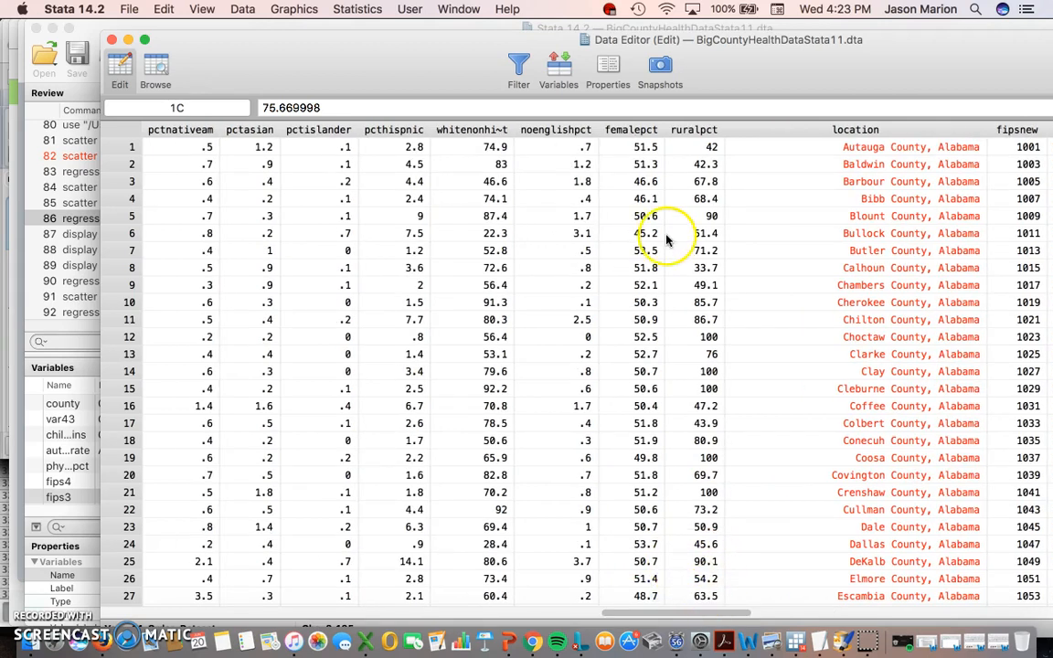
{"action": "left_click_drag", "start_coordinate": [705, 610], "coordinate": [571, 600]}
{"action": "left_click", "coordinate": [180, 149]}
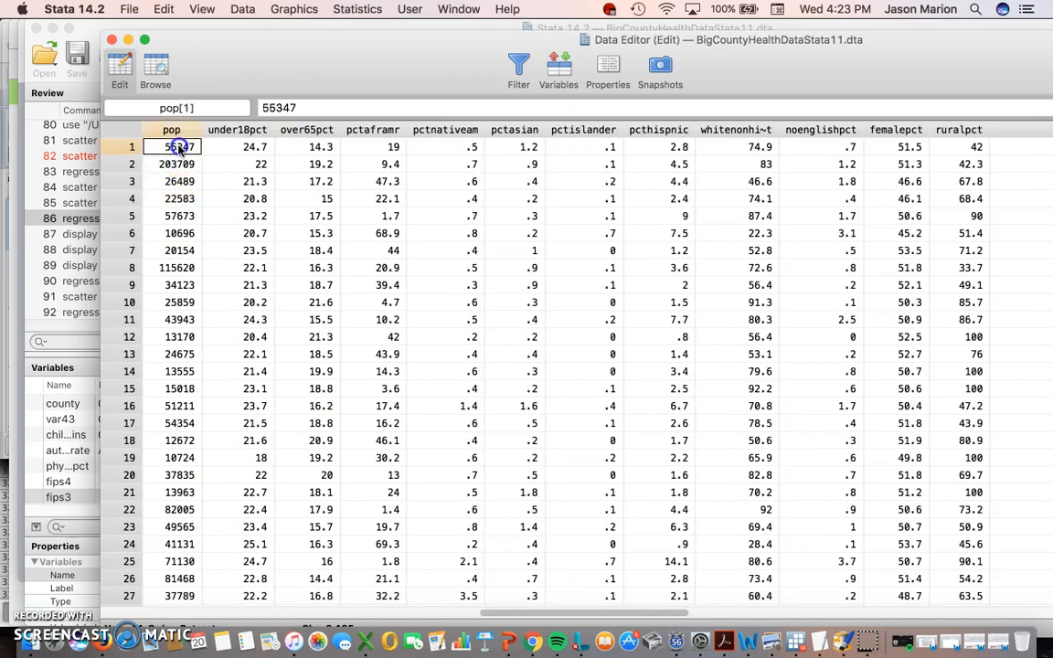
{"action": "left_click", "coordinate": [179, 163]}
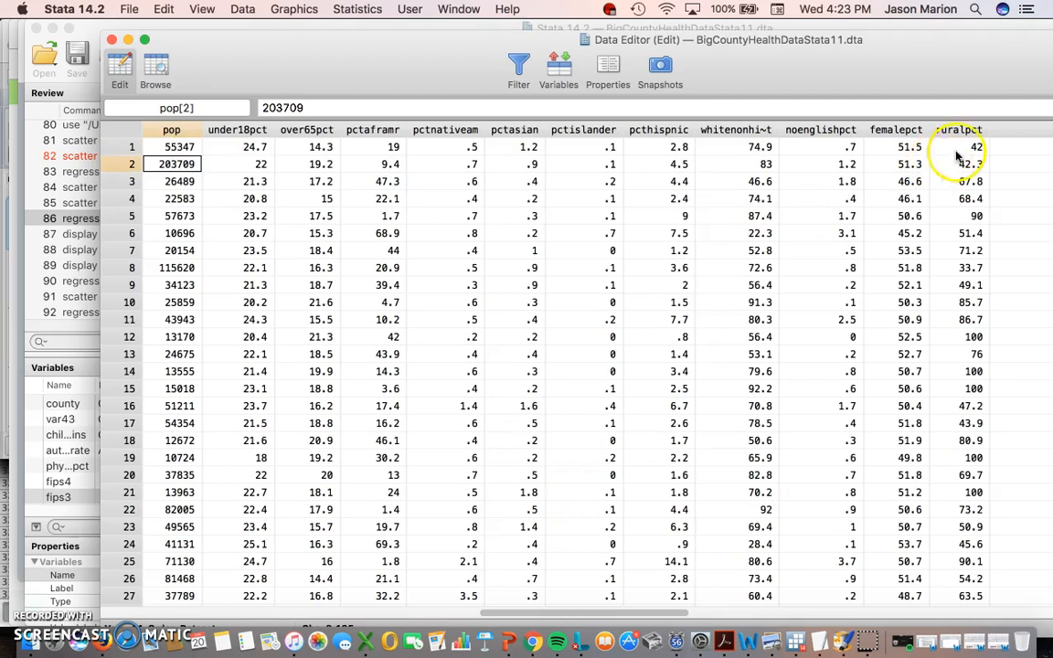
{"action": "scroll", "coordinate": [648, 611], "scroll_direction": "right", "scroll_amount": 1}
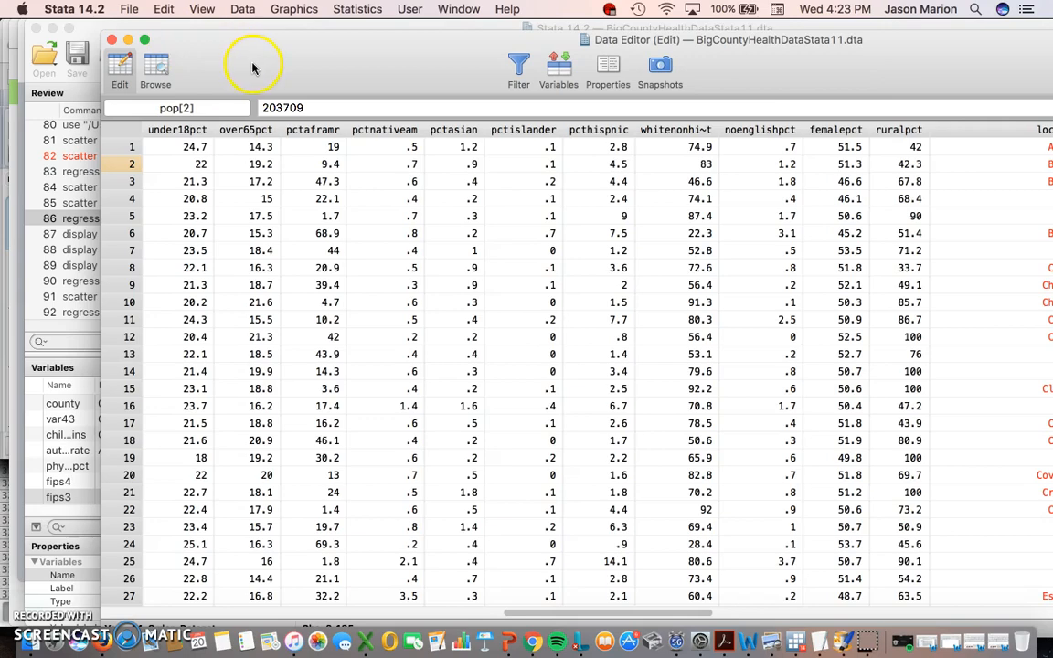
- Scroll to the leading columns and select the first two county rows, the county column, then Autauga's cell
{"action": "left_click_drag", "start_coordinate": [663, 615], "coordinate": [252, 615]}
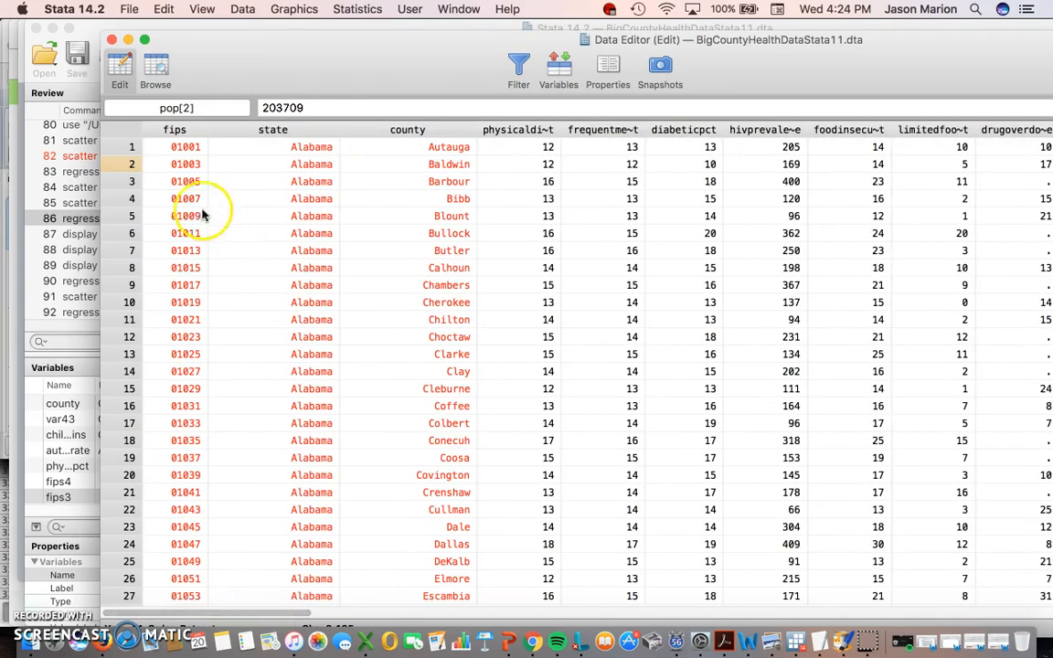
{"action": "left_click_drag", "start_coordinate": [130, 148], "coordinate": [134, 303]}
{"action": "left_click", "coordinate": [397, 129]}
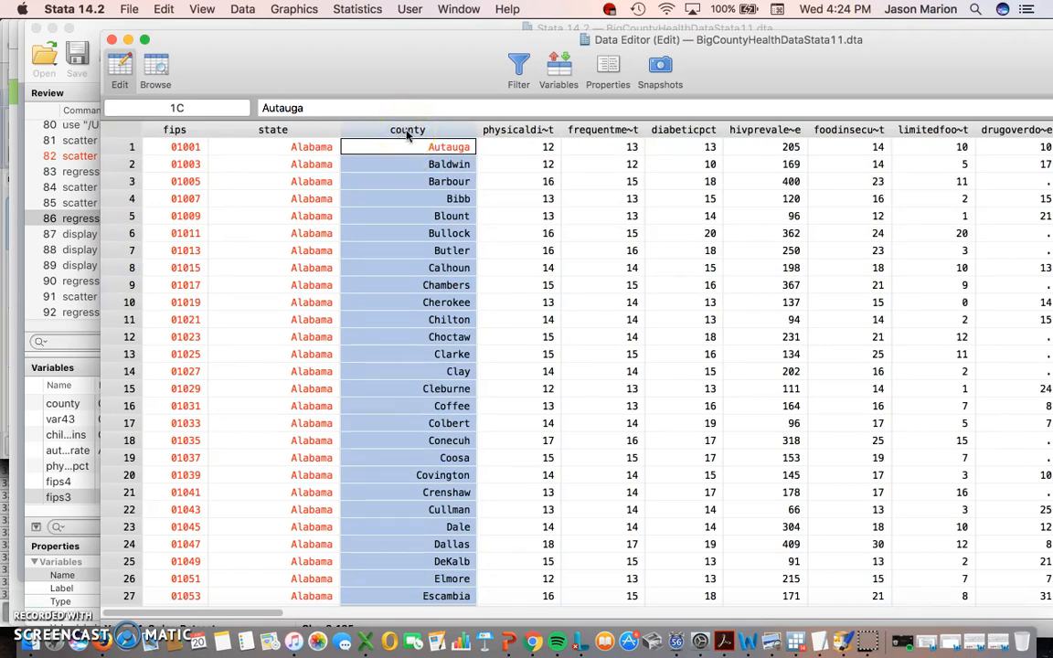
{"action": "left_click", "coordinate": [413, 148]}
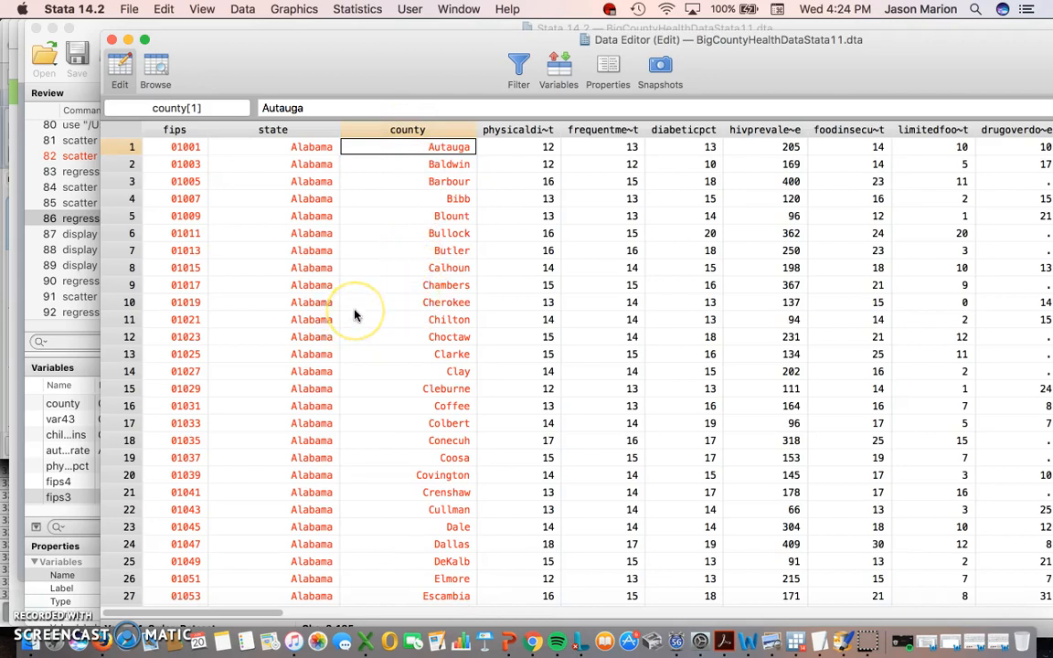
- Highlight the state and county columns together
{"action": "left_click", "coordinate": [412, 129]}
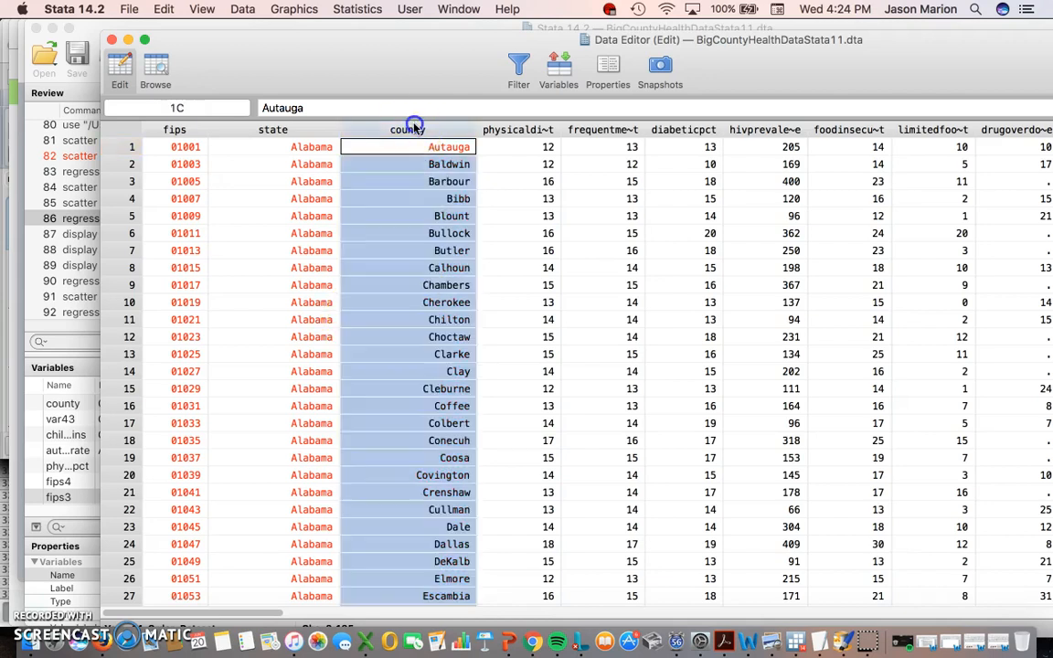
{"action": "left_click", "coordinate": [279, 129]}
{"action": "left_click", "coordinate": [311, 133]}
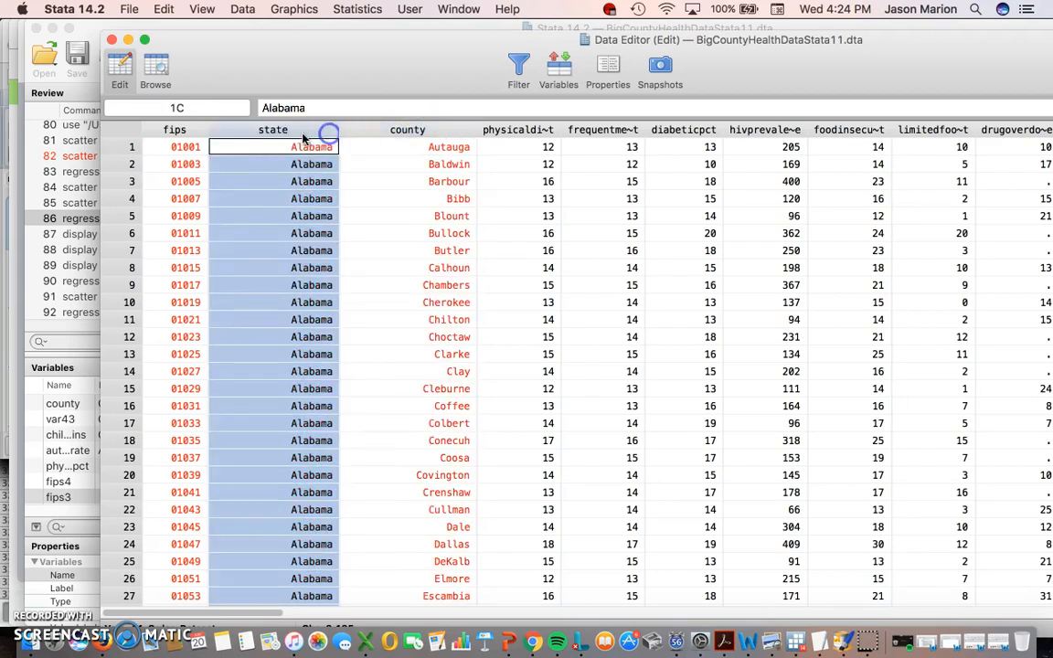
{"action": "left_click_drag", "start_coordinate": [304, 136], "coordinate": [391, 133]}
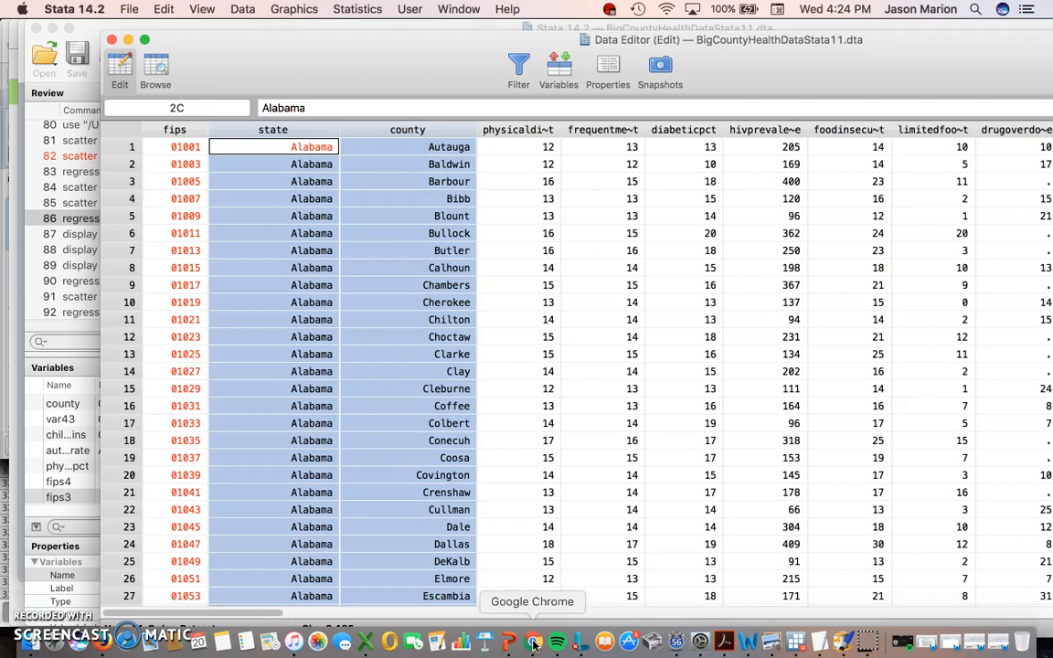
{"action": "left_click", "coordinate": [276, 615]}
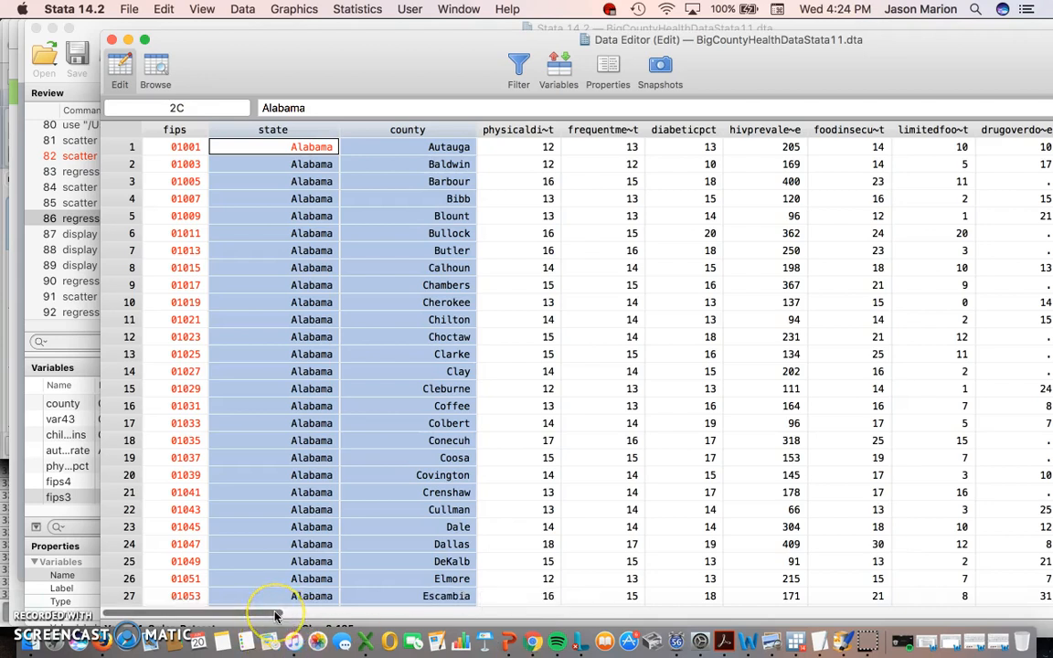